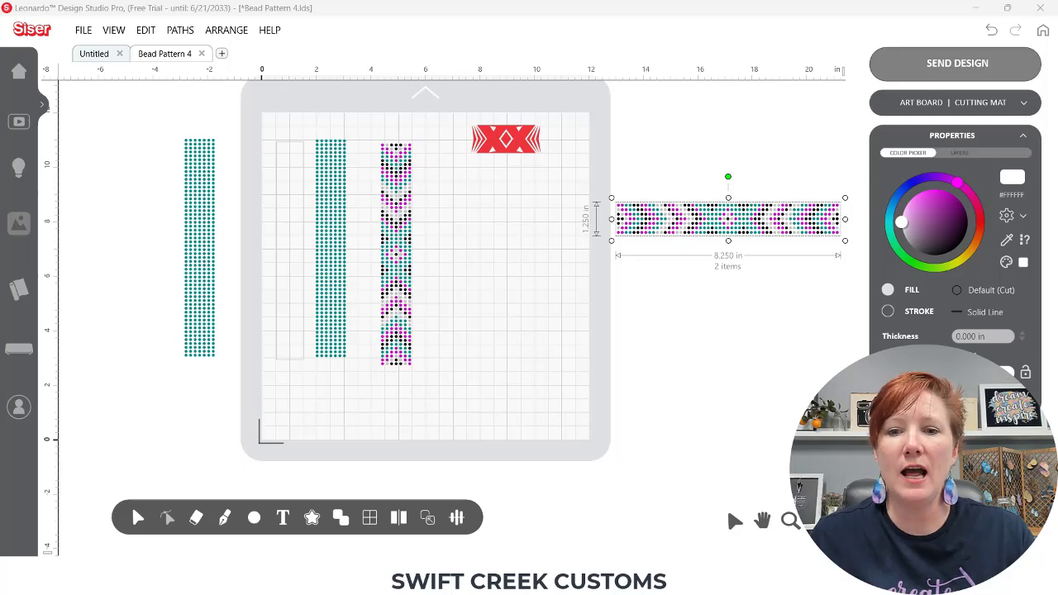
{"action": "left_click", "coordinate": [787, 504]}
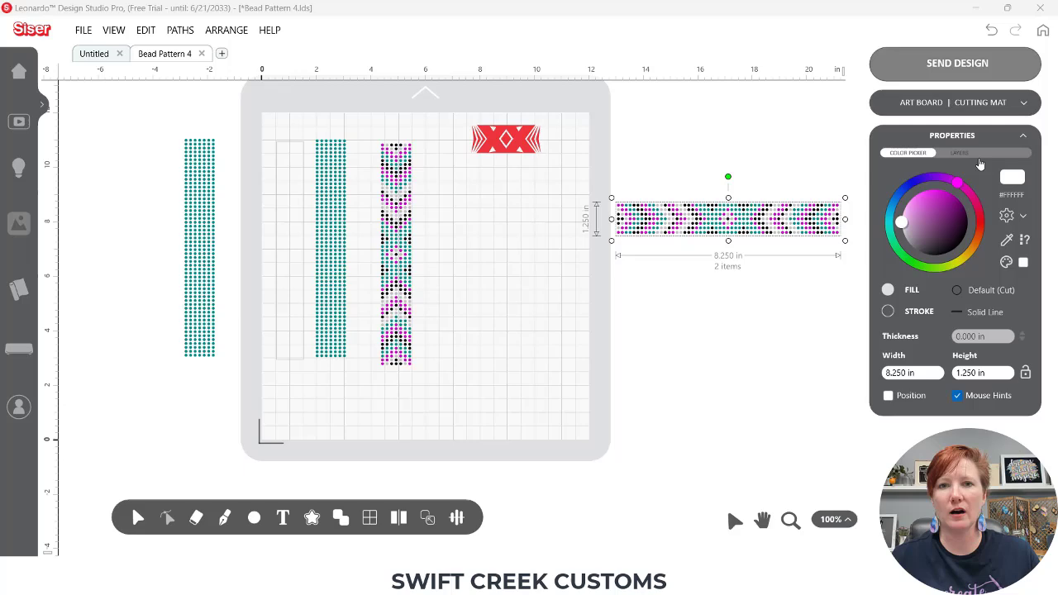
{"action": "left_click", "coordinate": [517, 142]}
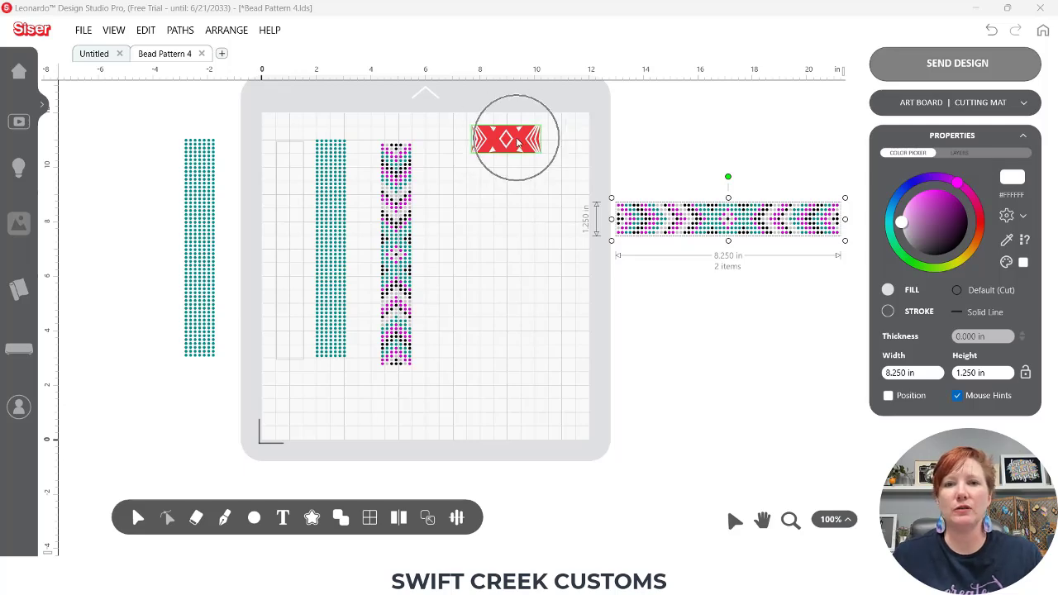
Step: Search the Design Library for "geometric" designs
{"action": "left_click", "coordinate": [20, 229]}
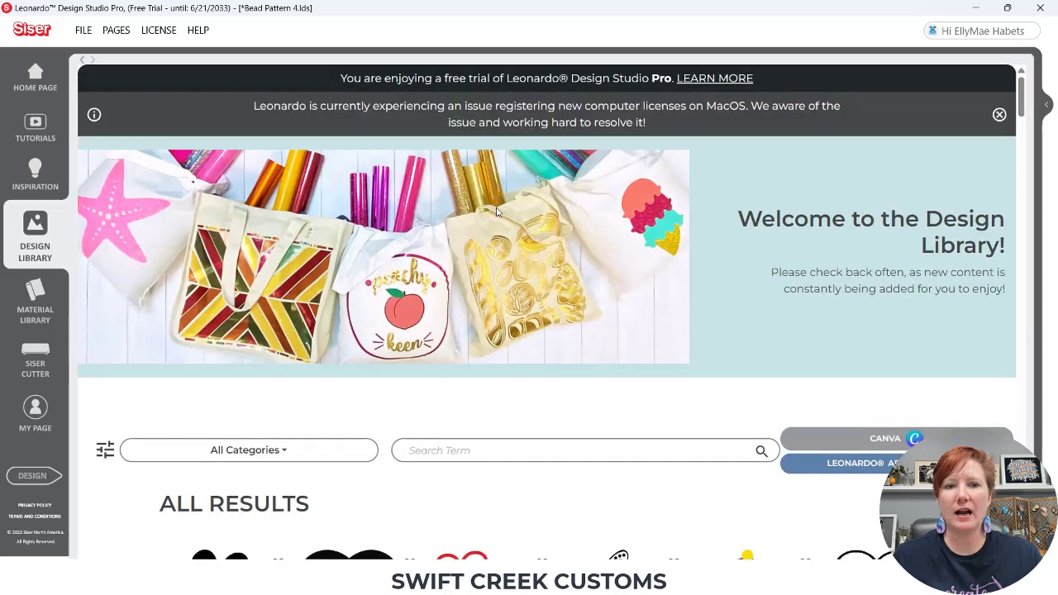
{"action": "left_click_drag", "start_coordinate": [1022, 95], "coordinate": [1022, 122]}
{"action": "scroll", "coordinate": [1022, 122], "scroll_direction": "up", "scroll_amount": 1}
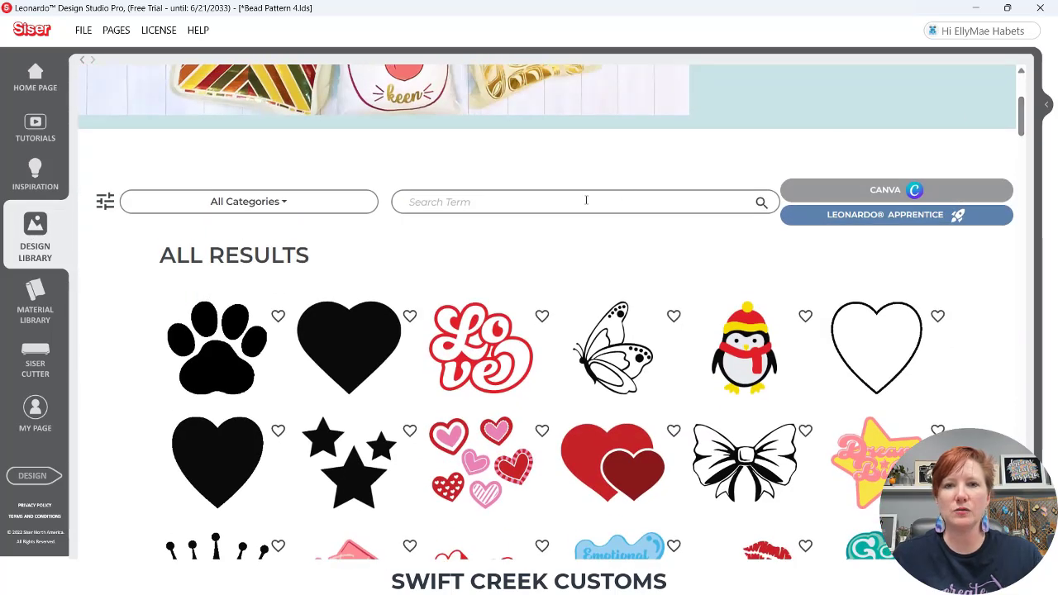
{"action": "left_click", "coordinate": [583, 202]}
{"action": "type", "text": "geometri"}
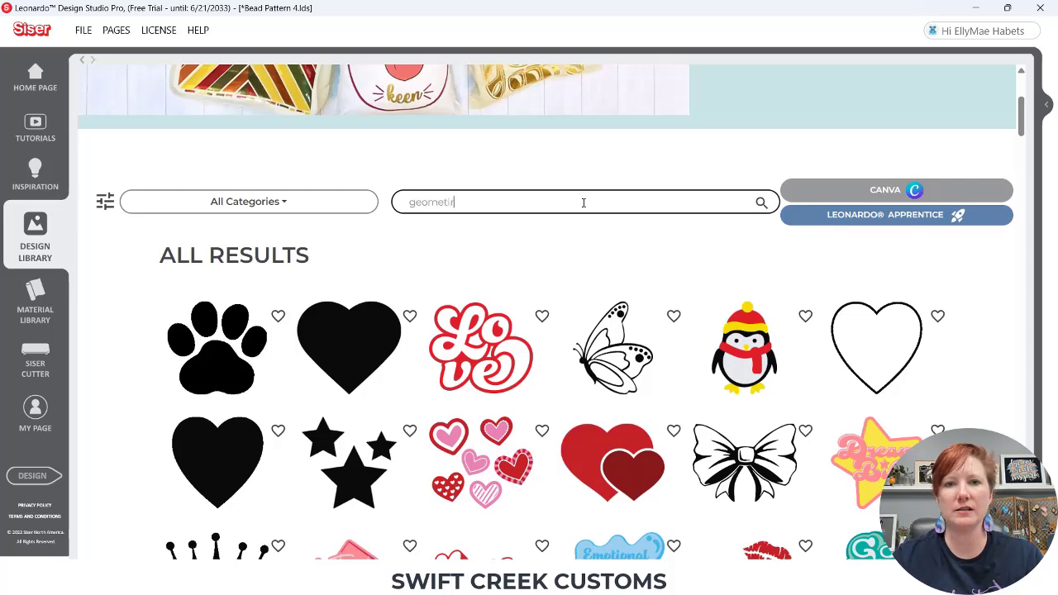
{"action": "type", "text": "c"}
{"action": "key", "text": "Return"}
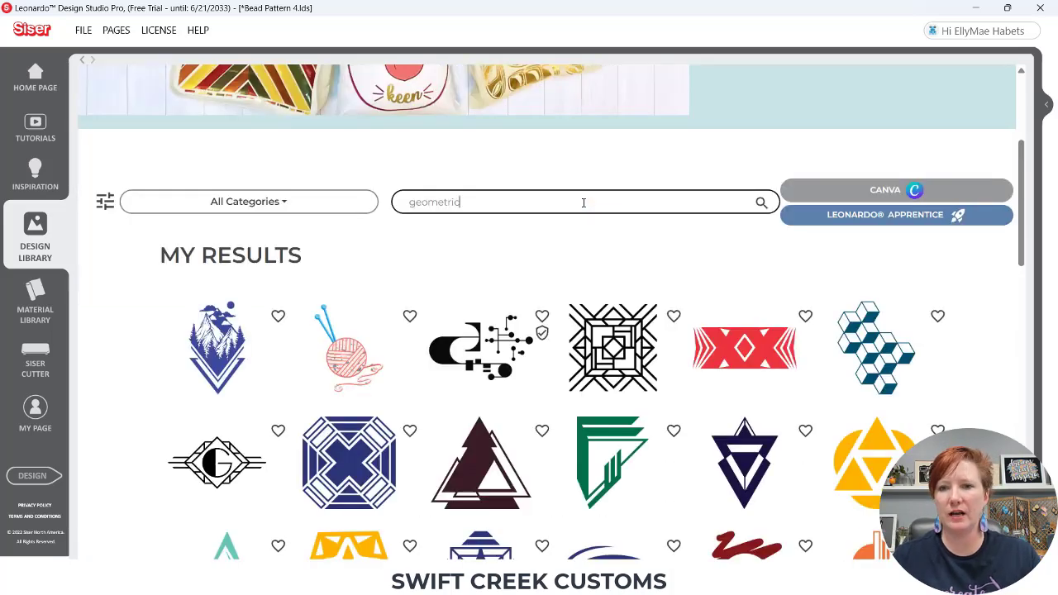
Step: Open the Geometric X Pattern 2 design on the artboard and move it clear of the beaded strips
{"action": "left_click", "coordinate": [776, 347]}
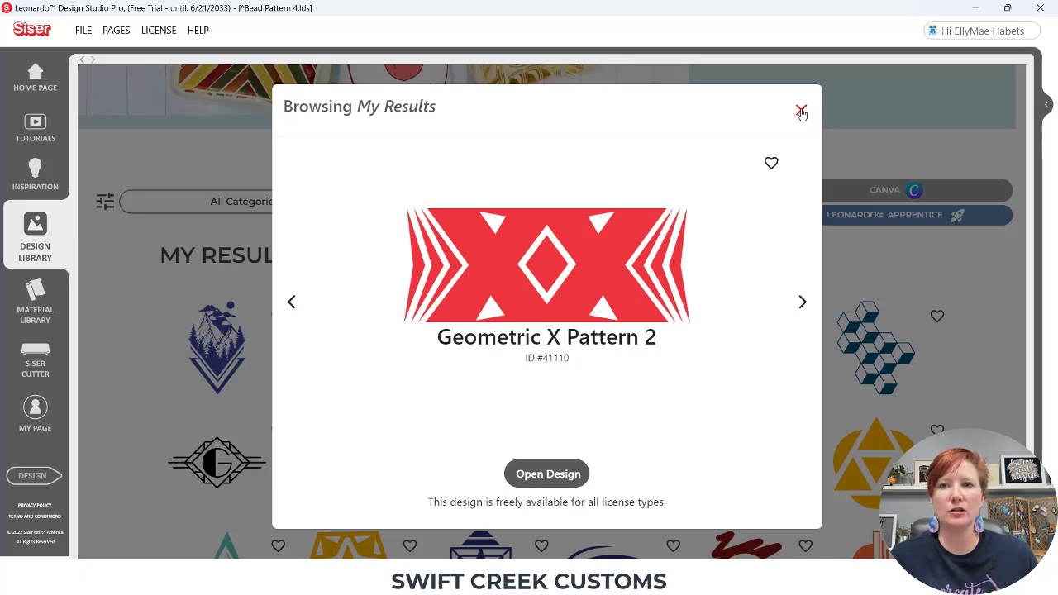
{"action": "left_click", "coordinate": [541, 475]}
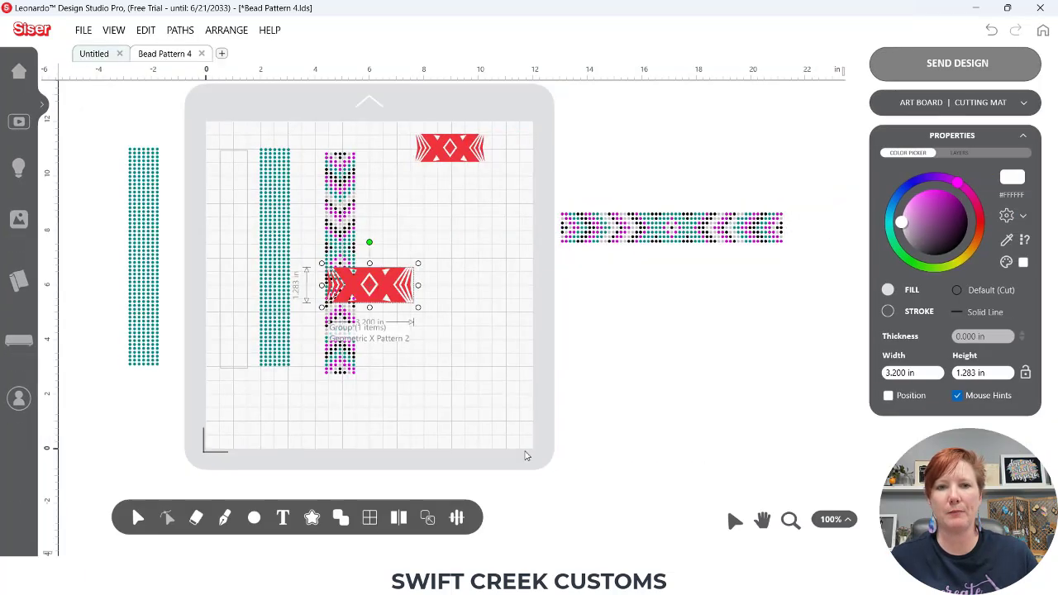
{"action": "left_click_drag", "start_coordinate": [388, 280], "coordinate": [456, 282]}
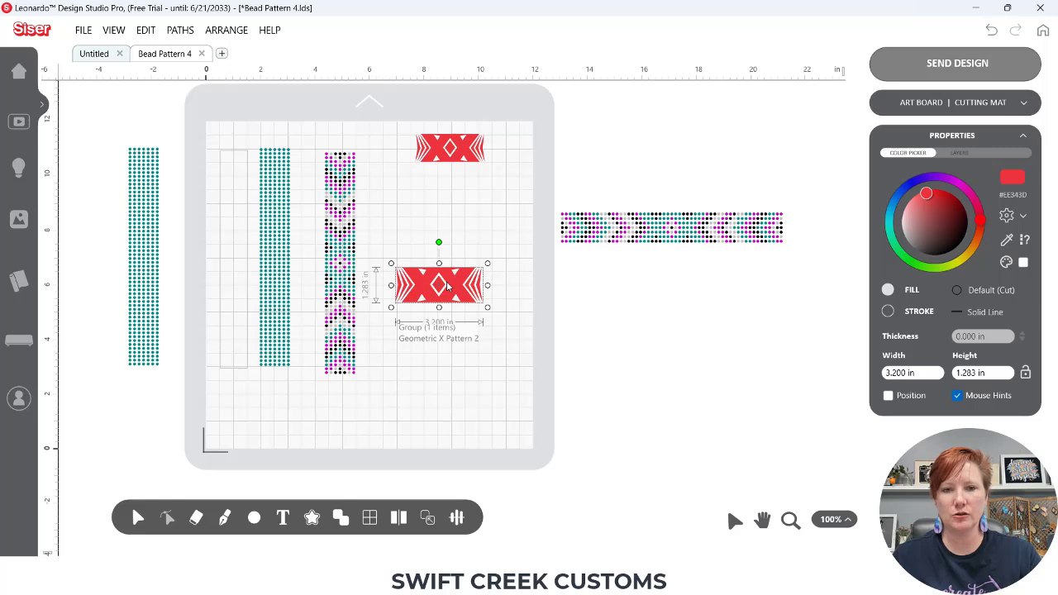
Step: Transfer the newly added geometric pattern into a new blank document and place it near the top of the mat
{"action": "key", "text": "ctrl+x"}
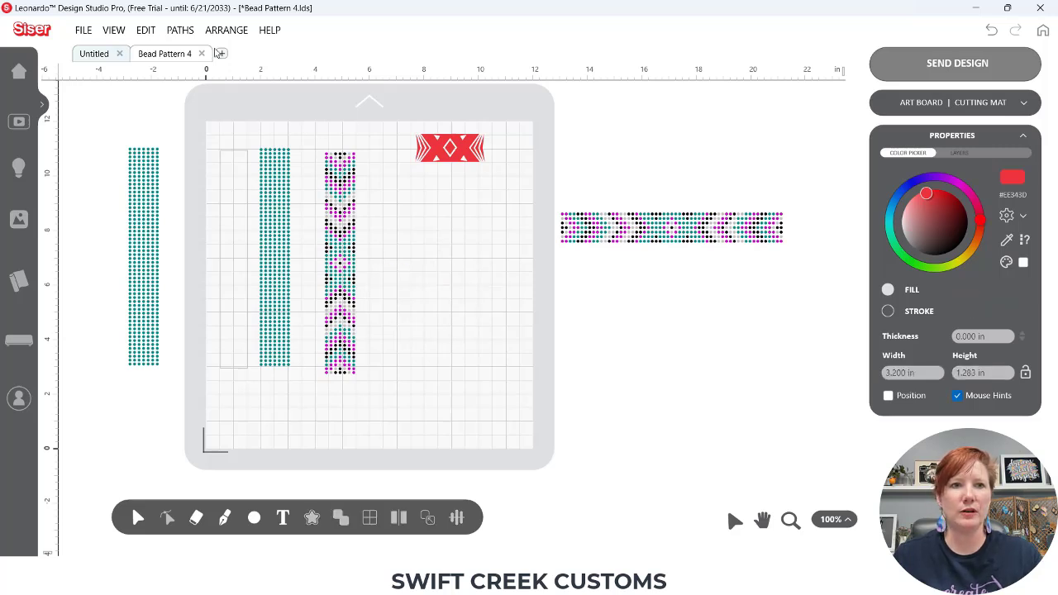
{"action": "left_click", "coordinate": [220, 54]}
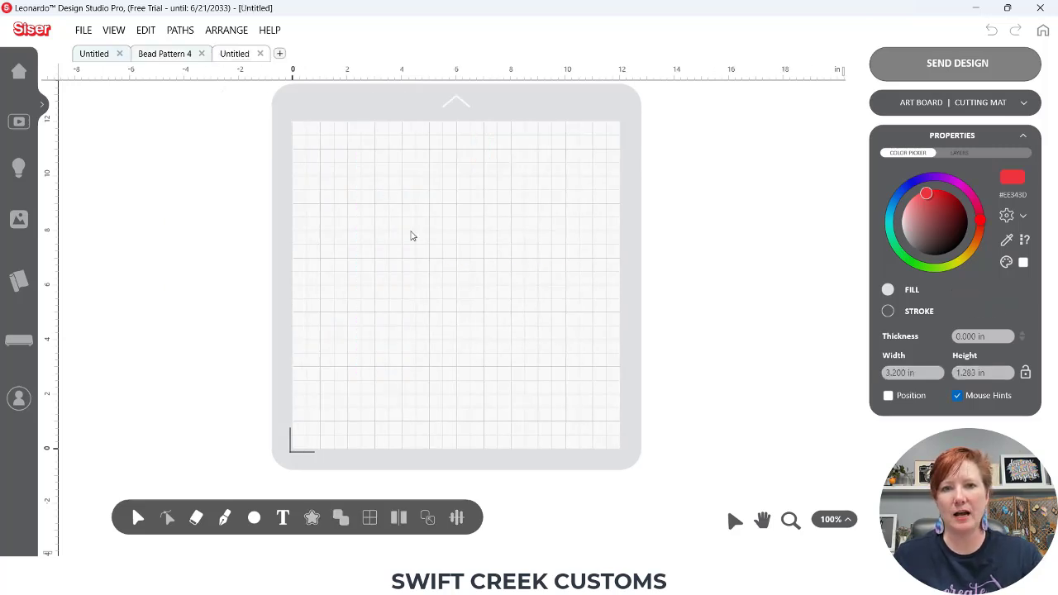
{"action": "key", "text": "ctrl+v"}
{"action": "left_click_drag", "start_coordinate": [512, 278], "coordinate": [429, 153]}
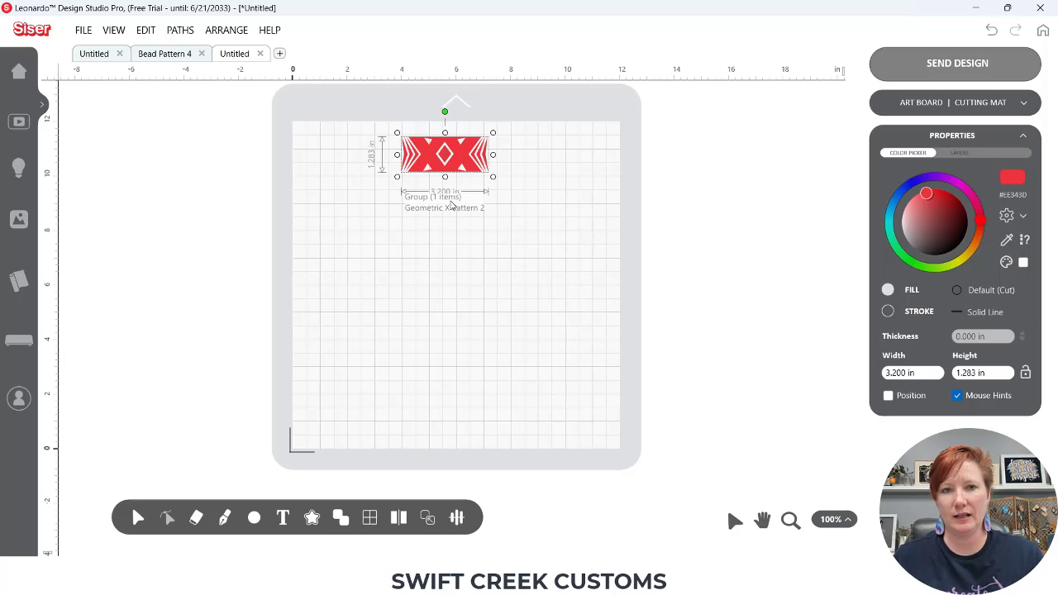
Step: Draw a tall rectangle about 1.98 in wide and 7.83 in high below the geometric pattern
{"action": "mouse_move", "coordinate": [257, 526]}
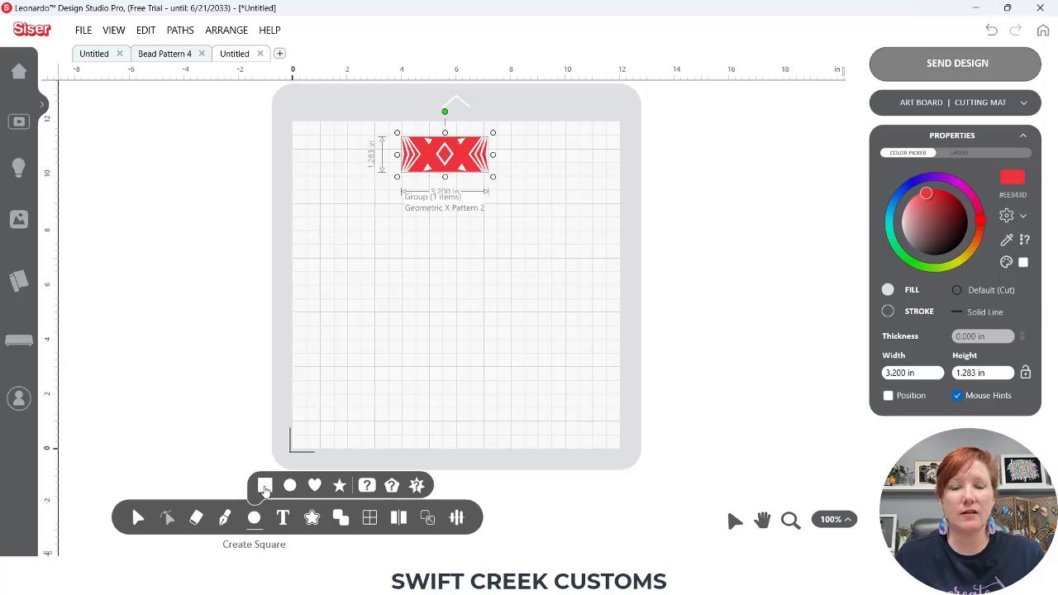
{"action": "left_click", "coordinate": [265, 487]}
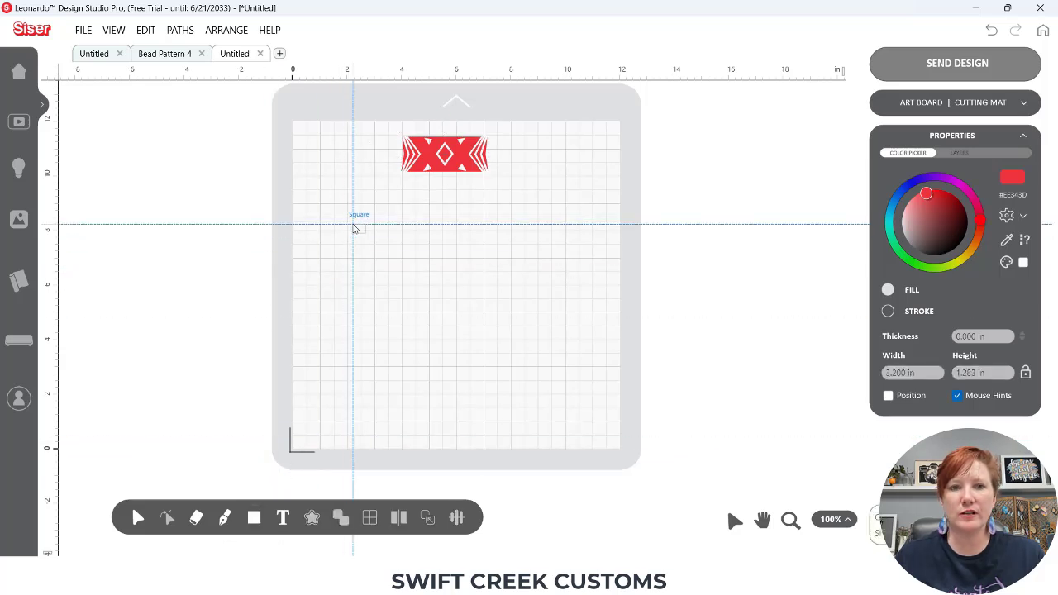
{"action": "left_click_drag", "start_coordinate": [347, 189], "coordinate": [405, 406]}
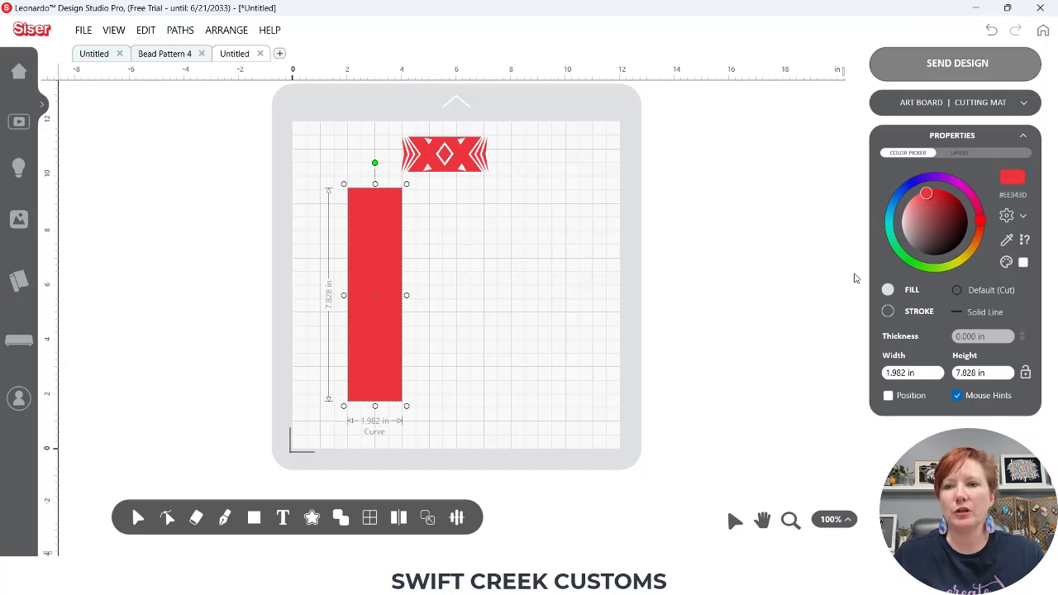
Step: Resize the rectangle to 1 in wide by 8 in high and change it from filled to stroke only
{"action": "left_click", "coordinate": [925, 373]}
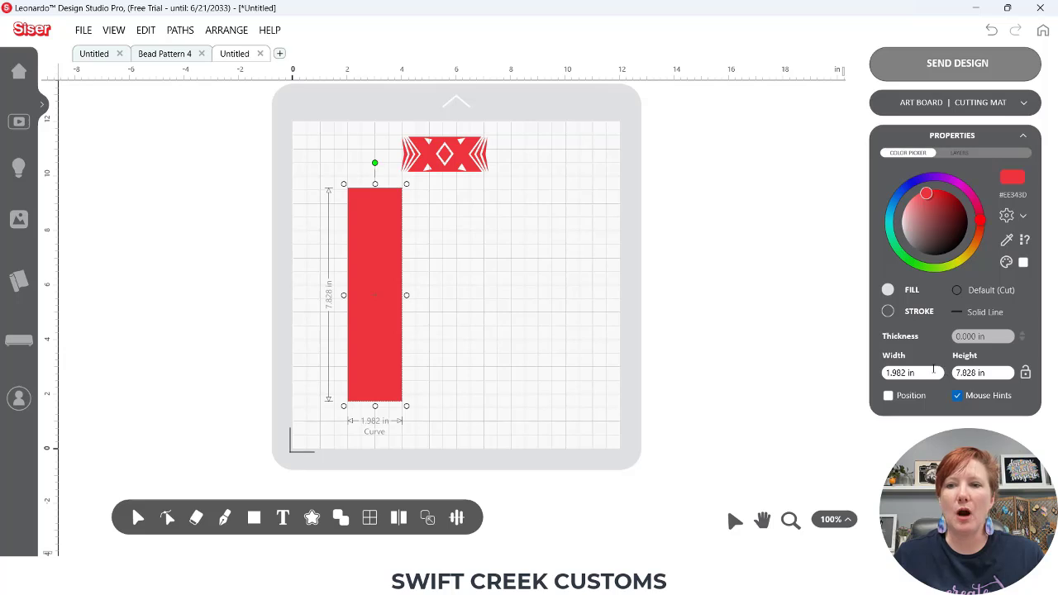
{"action": "triple_click", "coordinate": [913, 373]}
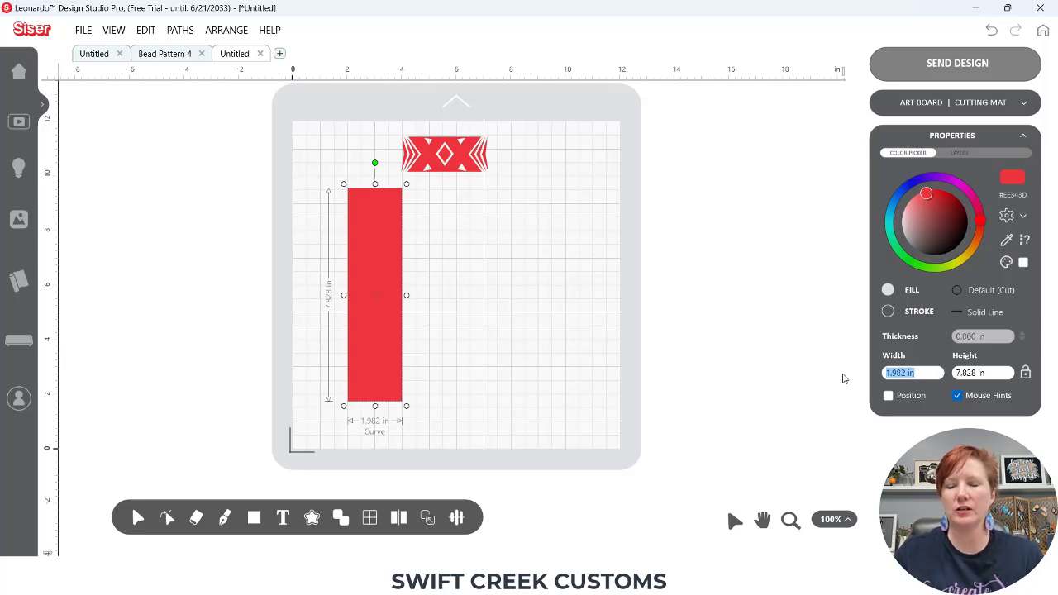
{"action": "type", "text": "1"}
{"action": "key", "text": "Tab"}
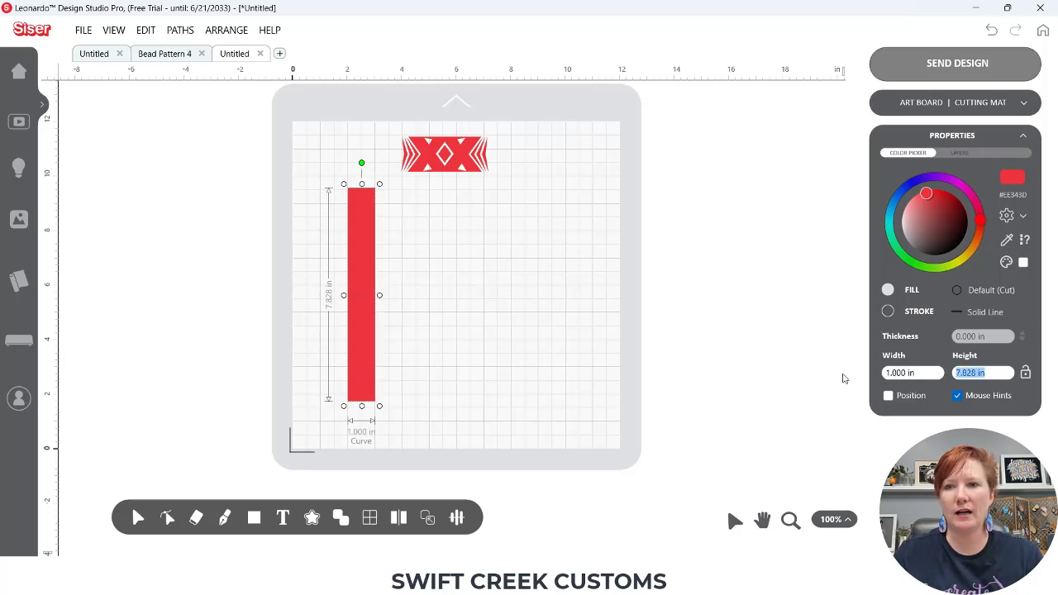
{"action": "type", "text": "8"}
{"action": "key", "text": "Return"}
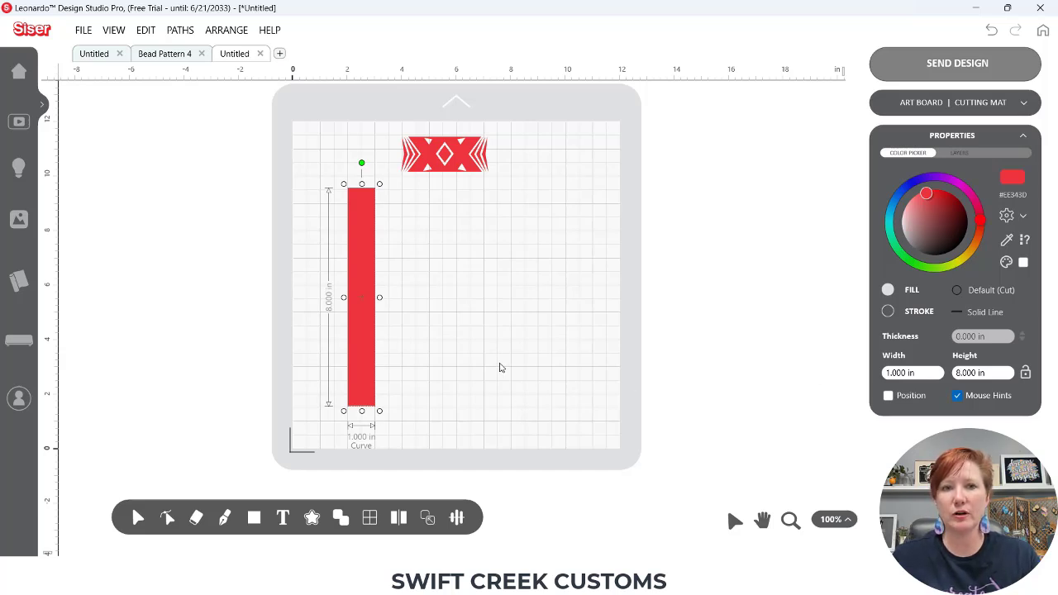
{"action": "left_click", "coordinate": [889, 312]}
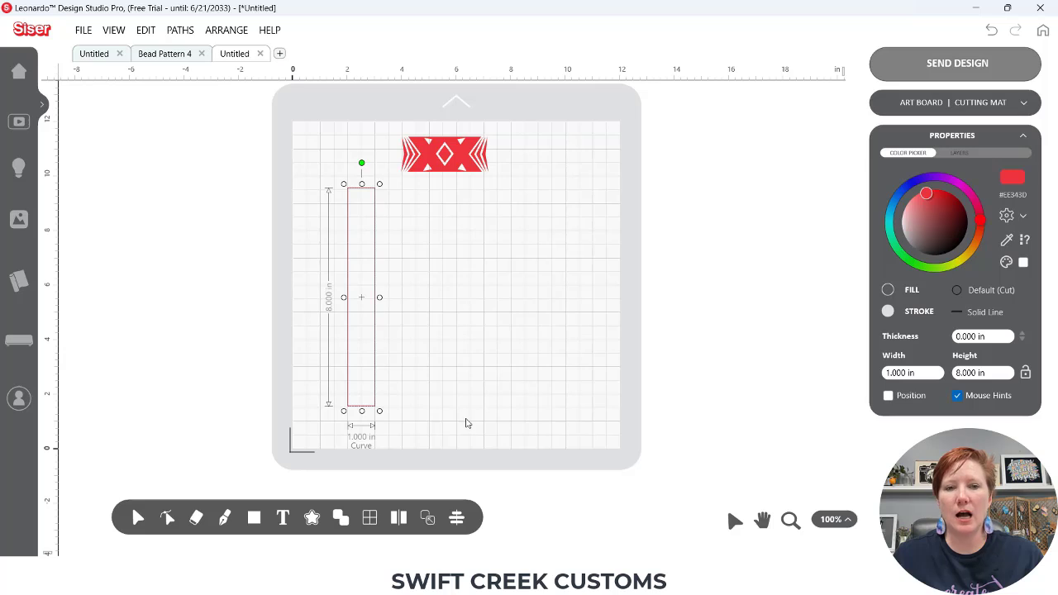
Step: Start the Rhinestones effect on the rectangle and set the stone color to Blue
{"action": "mouse_move", "coordinate": [311, 527]}
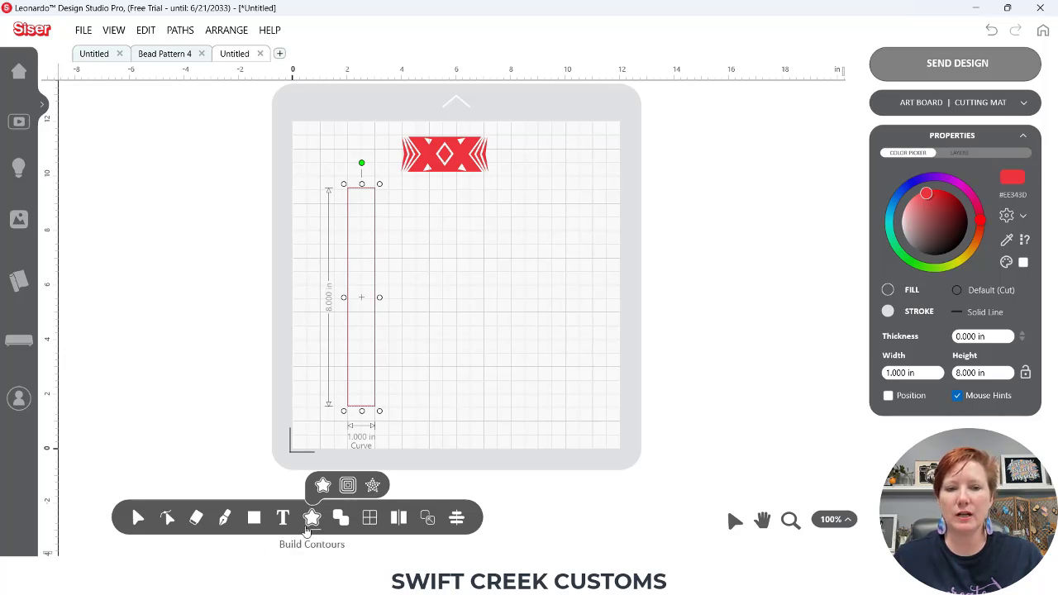
{"action": "left_click", "coordinate": [372, 485]}
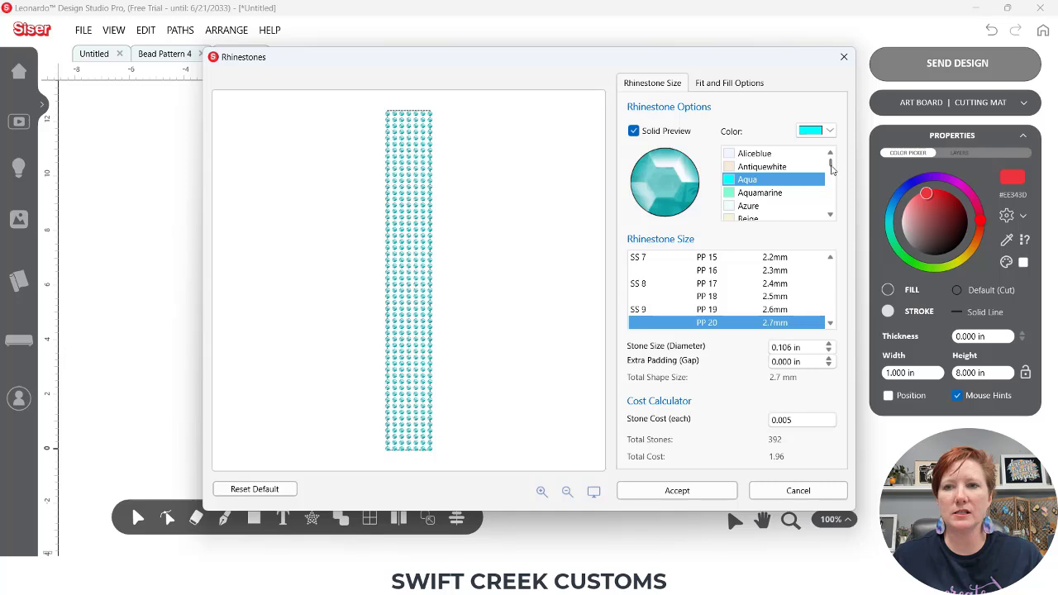
{"action": "scroll", "coordinate": [832, 170], "scroll_direction": "down", "scroll_amount": 2}
{"action": "scroll", "coordinate": [833, 169], "scroll_direction": "up", "scroll_amount": 2}
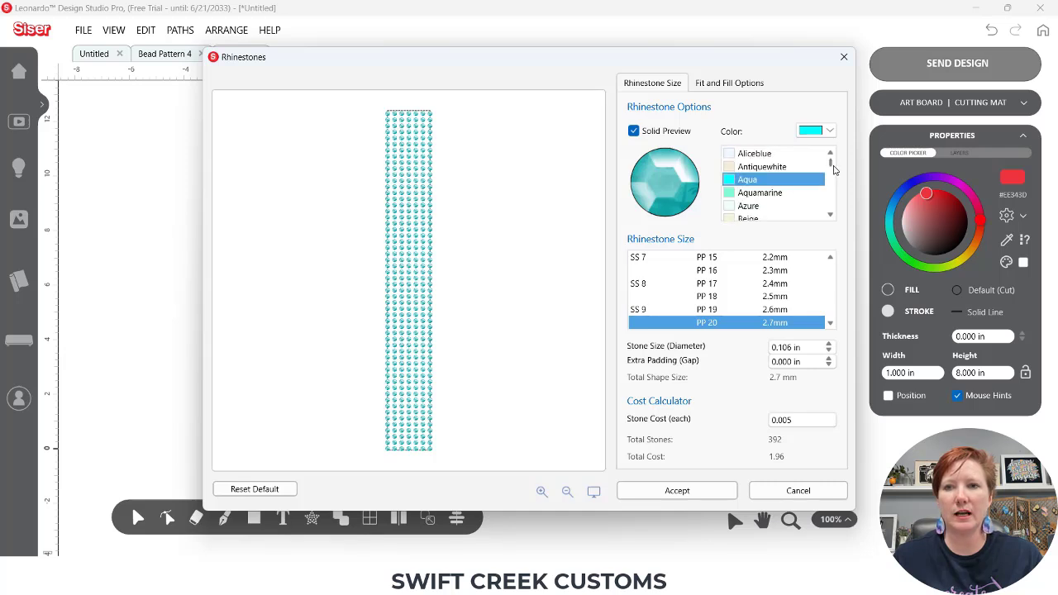
{"action": "scroll", "coordinate": [833, 170], "scroll_direction": "down", "scroll_amount": 2}
{"action": "left_click", "coordinate": [750, 171]}
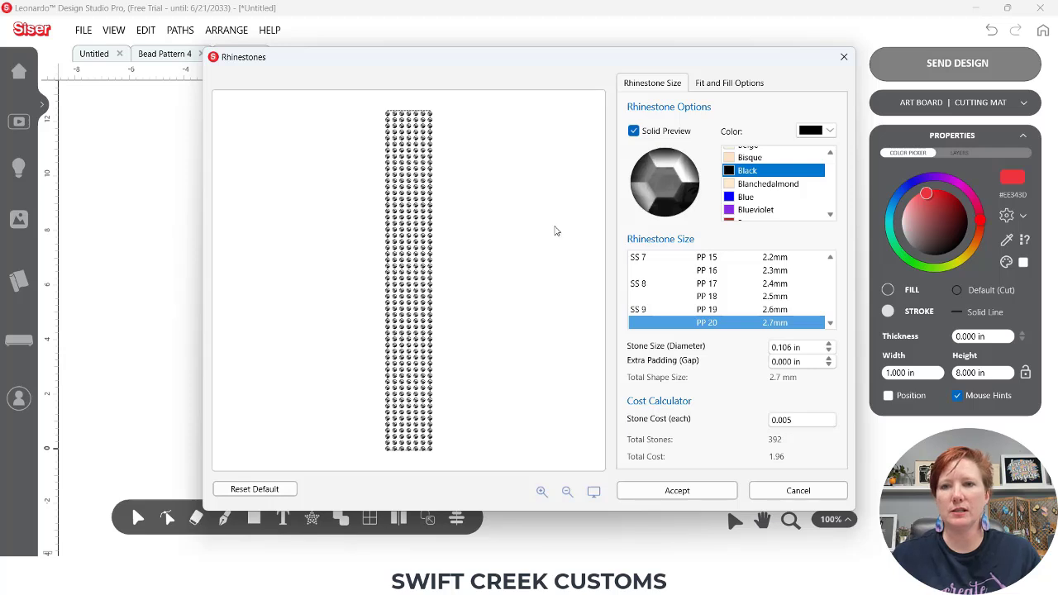
{"action": "left_click", "coordinate": [728, 198]}
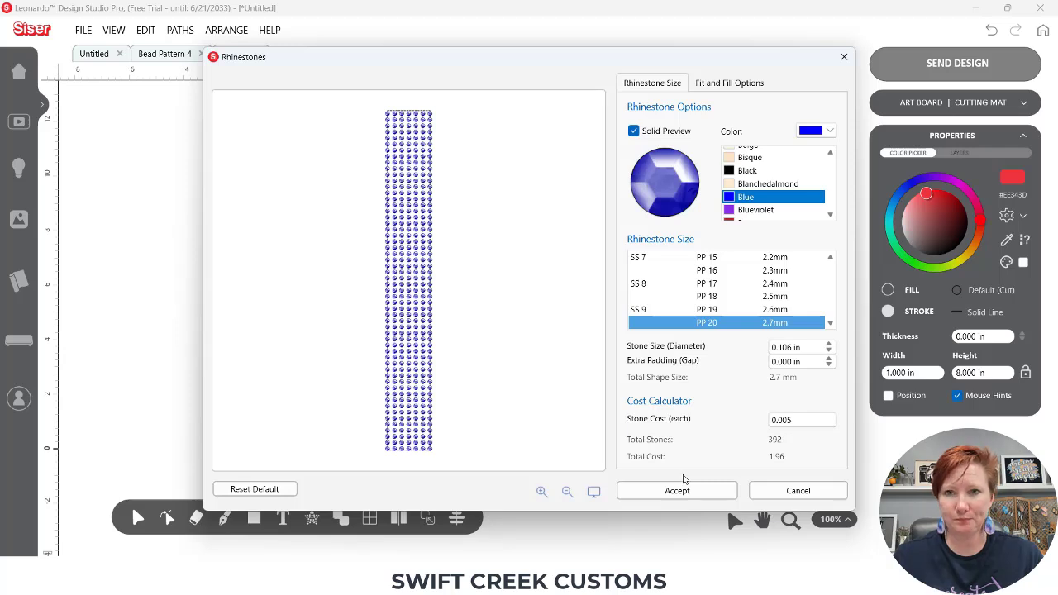
Step: Compare the Rhinestone (Vector) and Fill Only fits, then apply the rhinestones as Fill Only with Smart Fill
{"action": "left_click", "coordinate": [728, 83]}
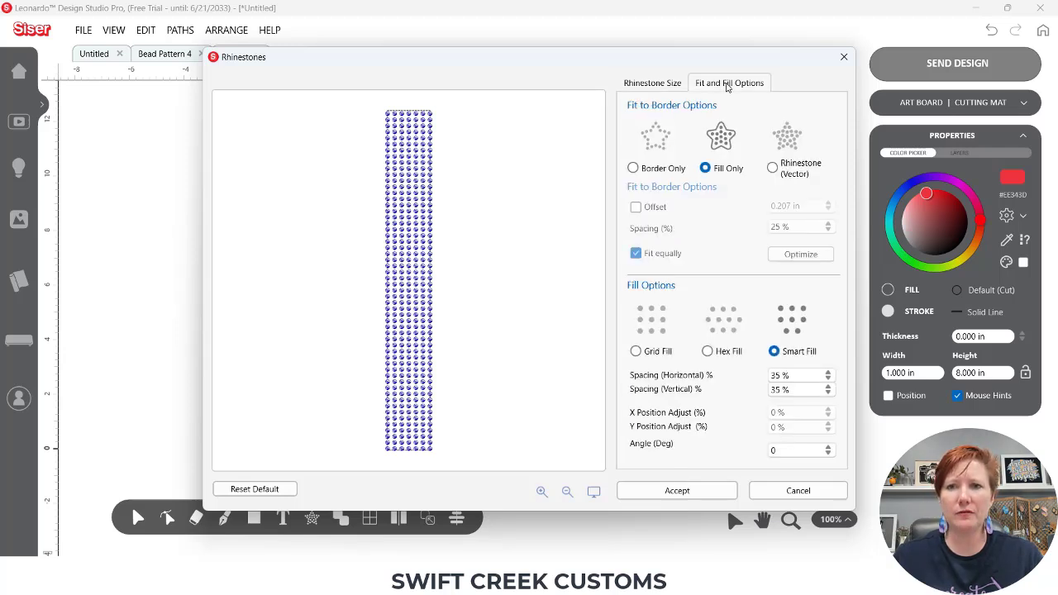
{"action": "left_click", "coordinate": [710, 168]}
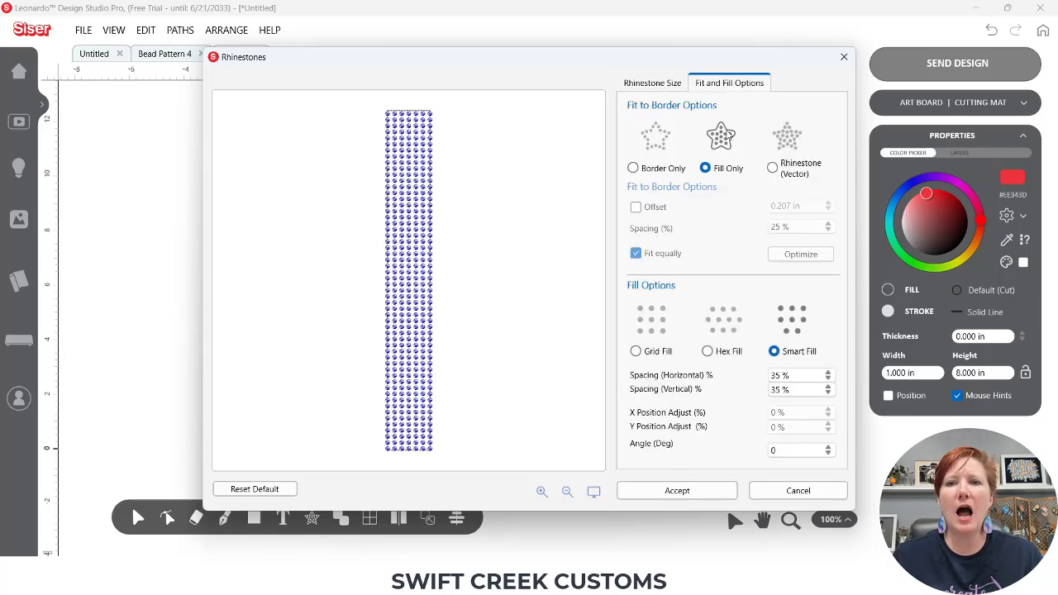
{"action": "left_click", "coordinate": [772, 169]}
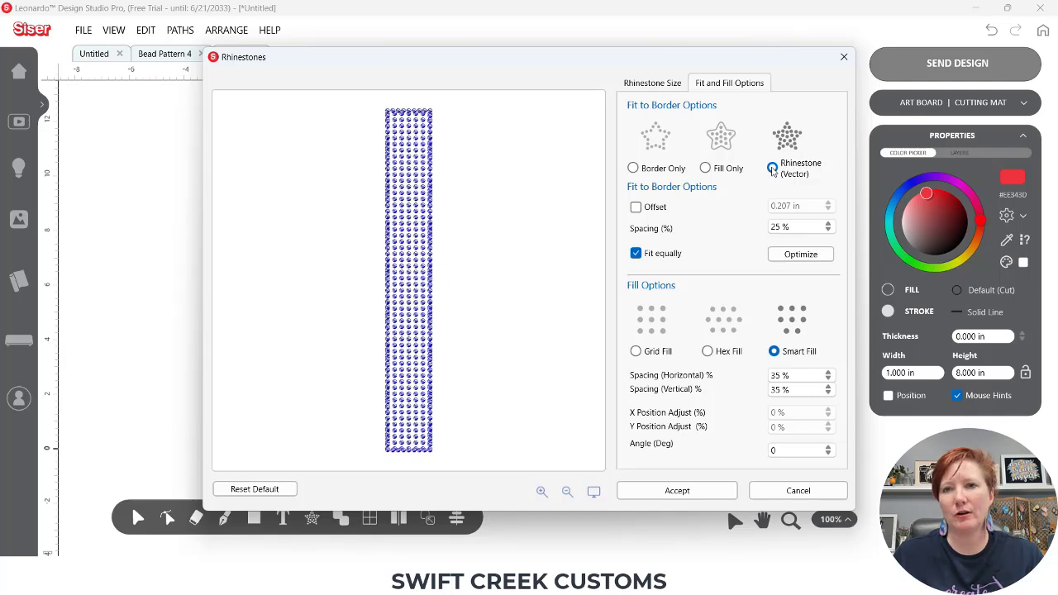
{"action": "left_click", "coordinate": [705, 168]}
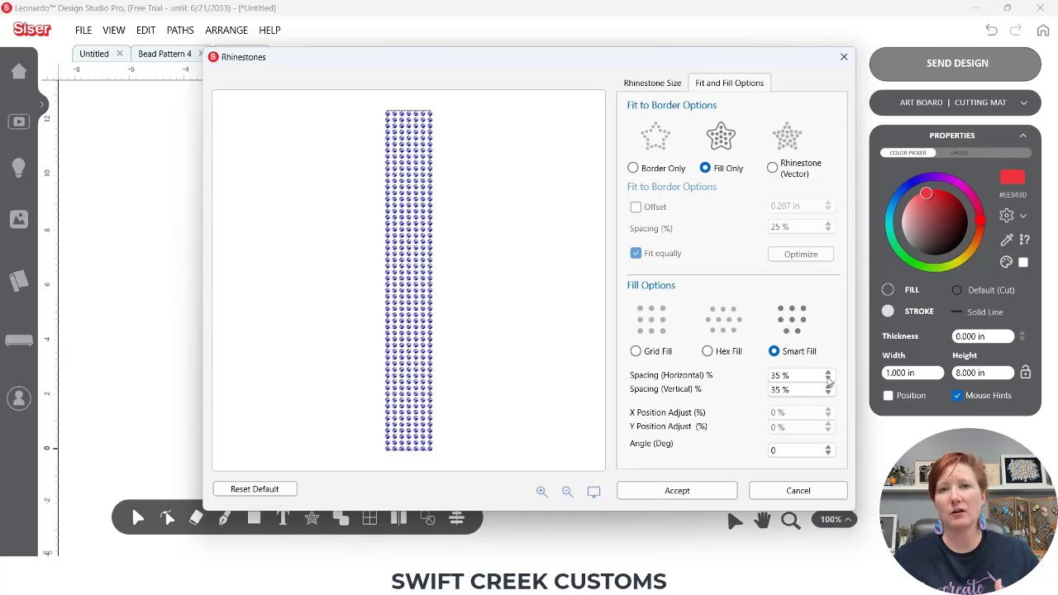
{"action": "left_click", "coordinate": [692, 489]}
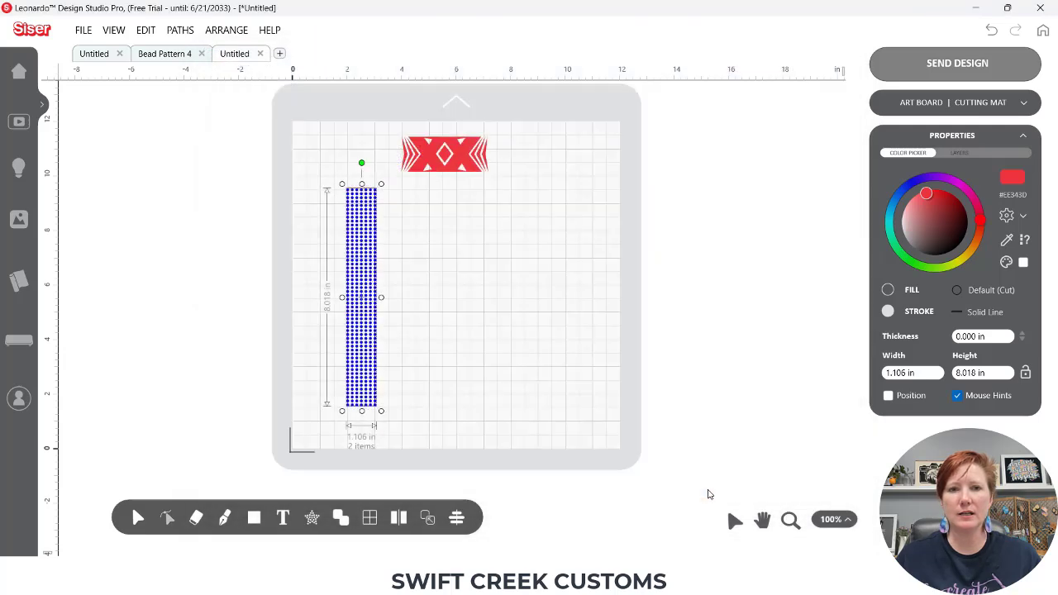
{"action": "left_click", "coordinate": [427, 270]}
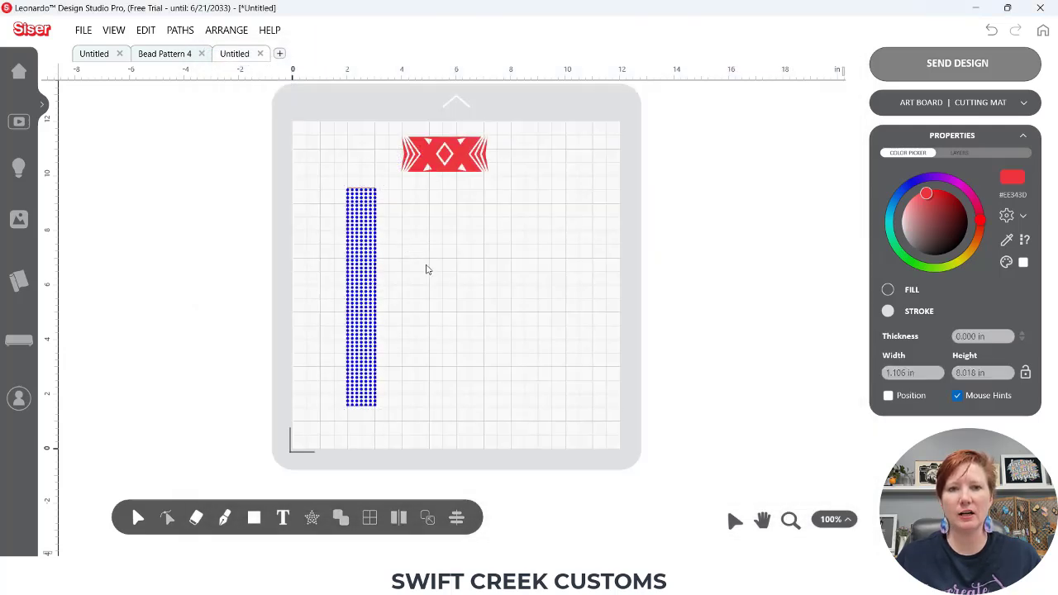
Step: Separate the blue rhinestone strip from the rectangle outline, placing the outline at the mat's left edge with the strip beside it
{"action": "left_click_drag", "start_coordinate": [361, 253], "coordinate": [398, 256]}
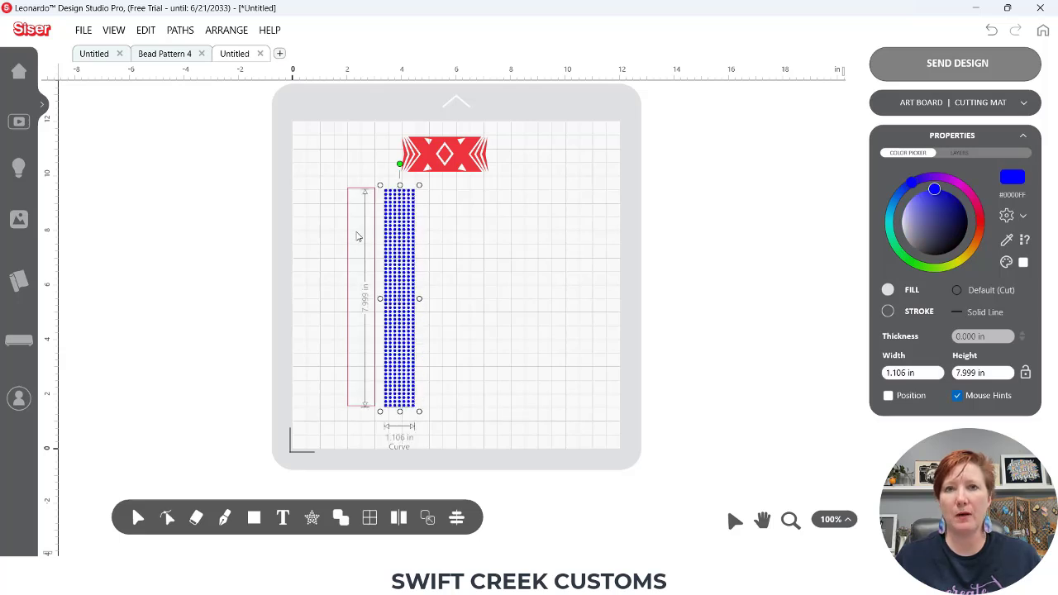
{"action": "left_click_drag", "start_coordinate": [346, 183], "coordinate": [287, 148]}
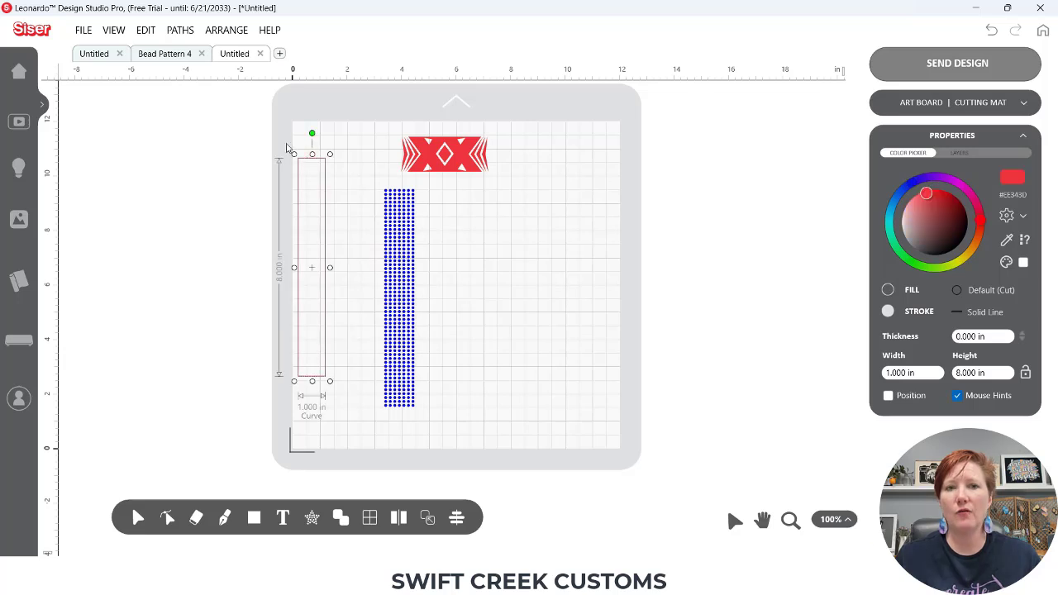
{"action": "left_click_drag", "start_coordinate": [398, 246], "coordinate": [379, 240]}
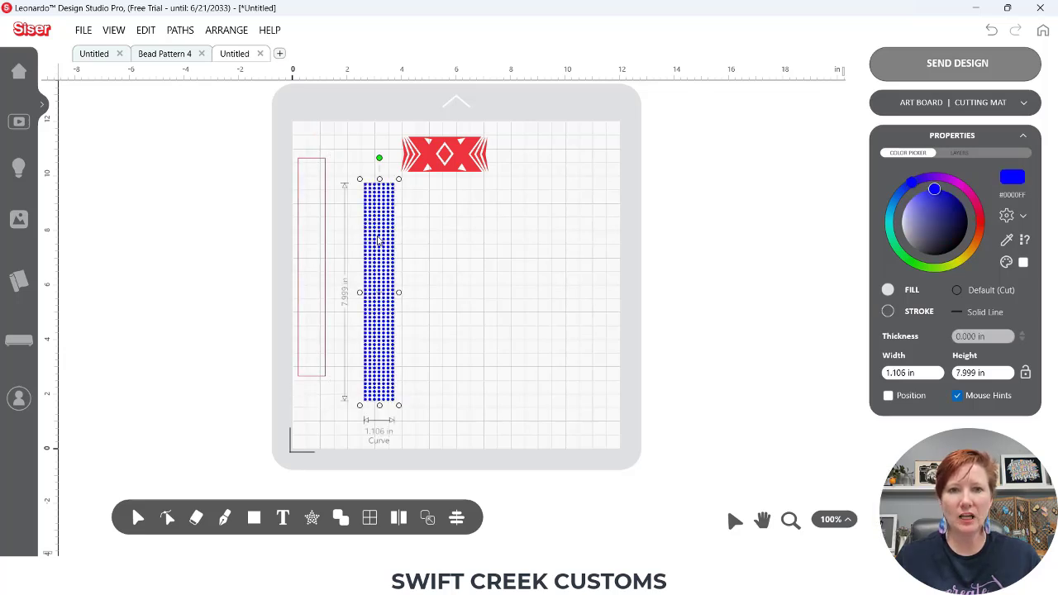
Step: Copy the horizontal multicolor bead strip from the Bead Pattern 4 document into the untitled document, placing it beside the mat as a reference
{"action": "left_click", "coordinate": [180, 58]}
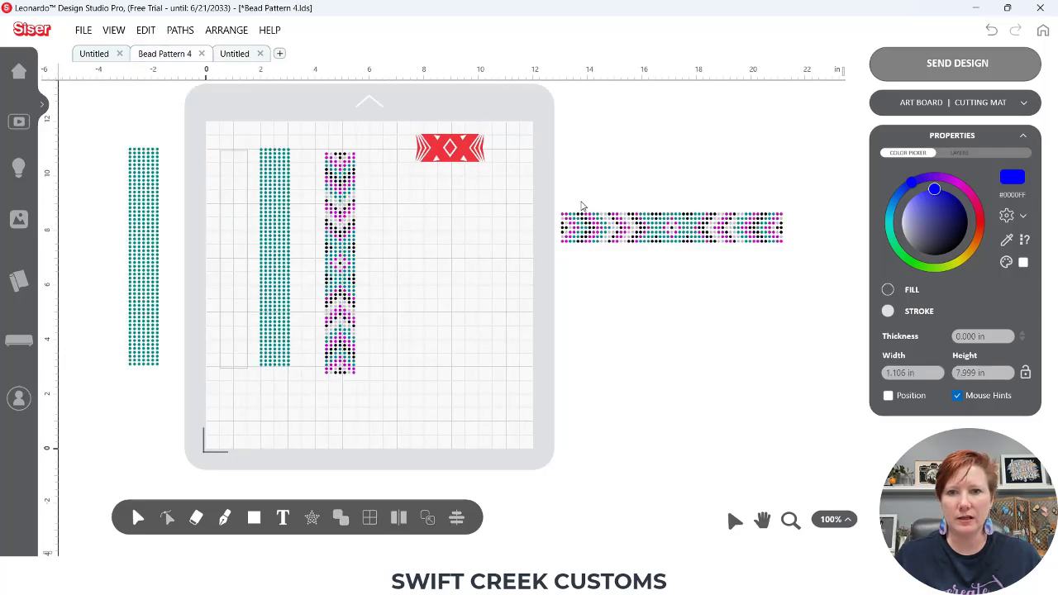
{"action": "left_click", "coordinate": [602, 233]}
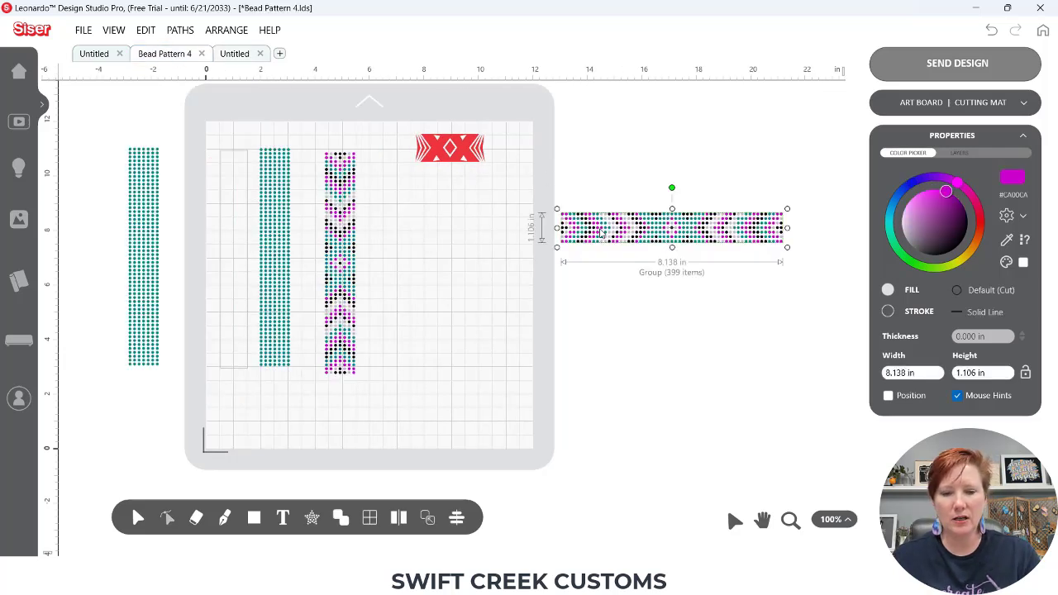
{"action": "left_click", "coordinate": [232, 55]}
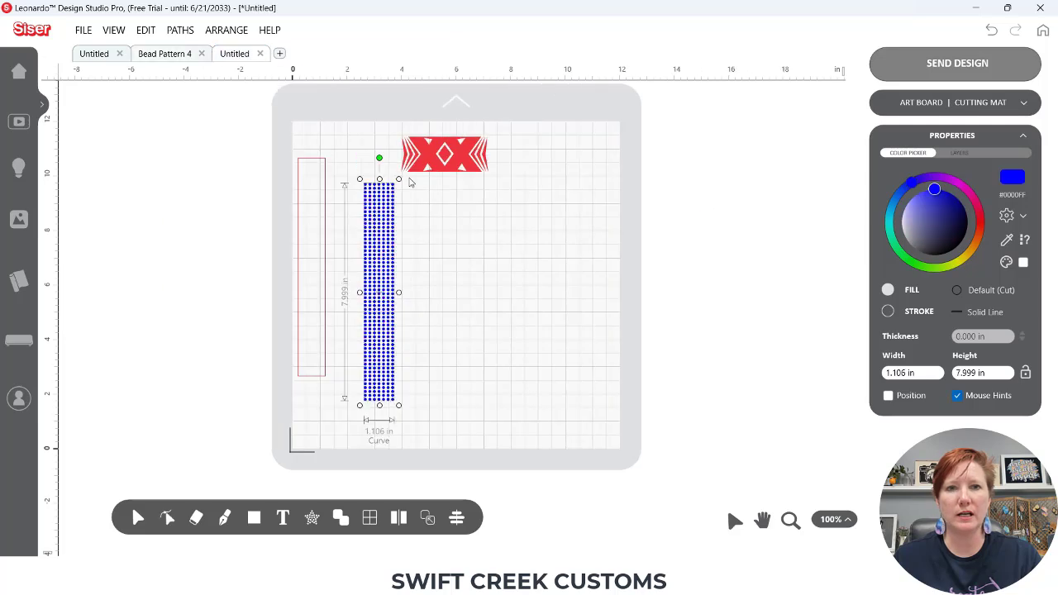
{"action": "key", "text": "ctrl+v"}
{"action": "left_click_drag", "start_coordinate": [711, 232], "coordinate": [708, 173]}
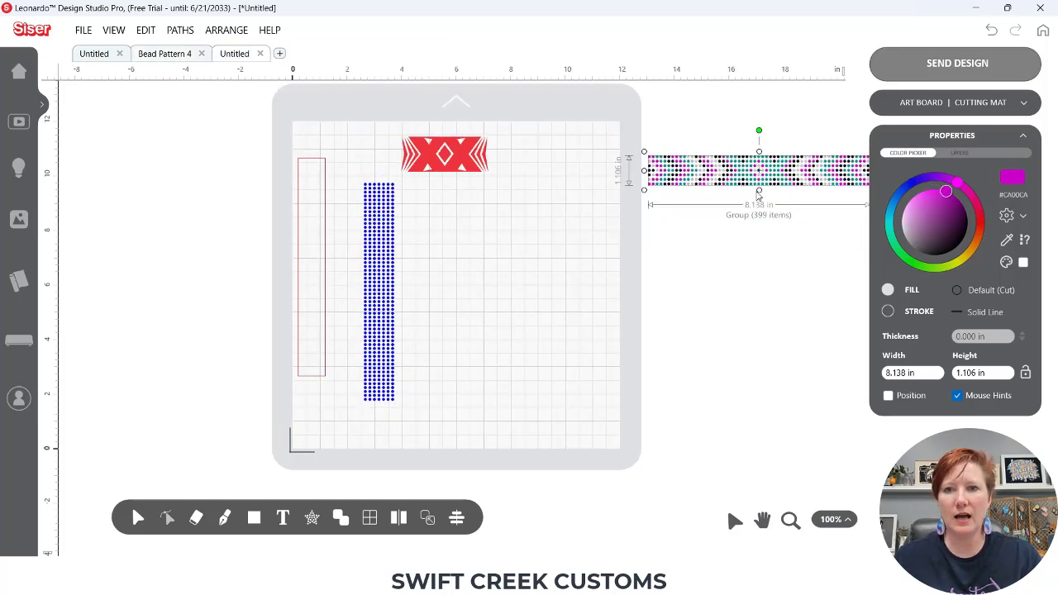
{"action": "left_click", "coordinate": [759, 260]}
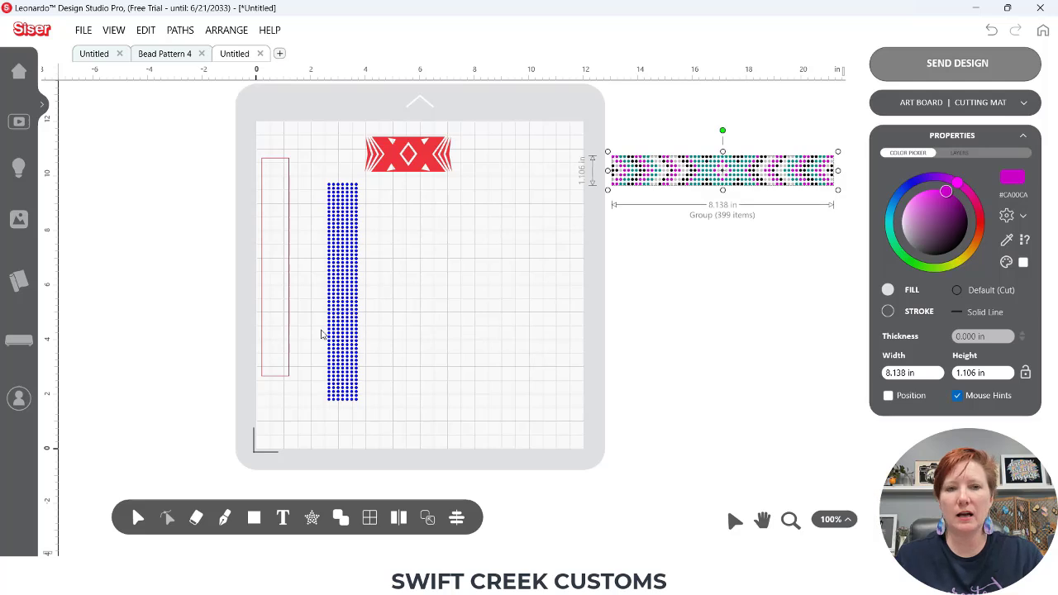
Step: Rotate the blue rhinestone strip 90 degrees to horizontal and place it directly below the red geometric design
{"action": "left_click", "coordinate": [344, 291]}
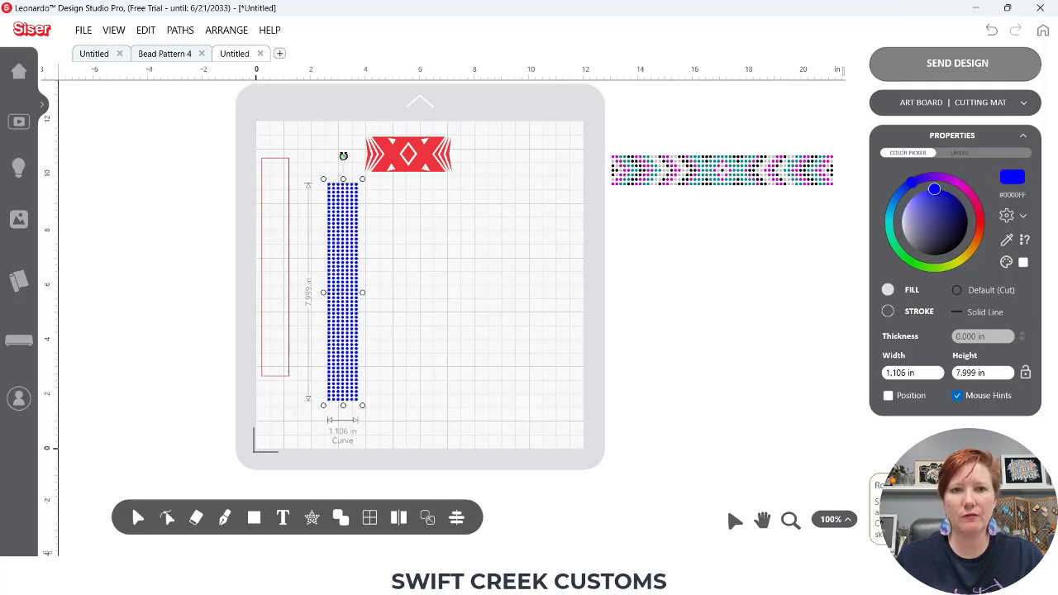
{"action": "left_click_drag", "start_coordinate": [342, 158], "coordinate": [219, 292]}
{"action": "left_click_drag", "start_coordinate": [316, 296], "coordinate": [394, 202]}
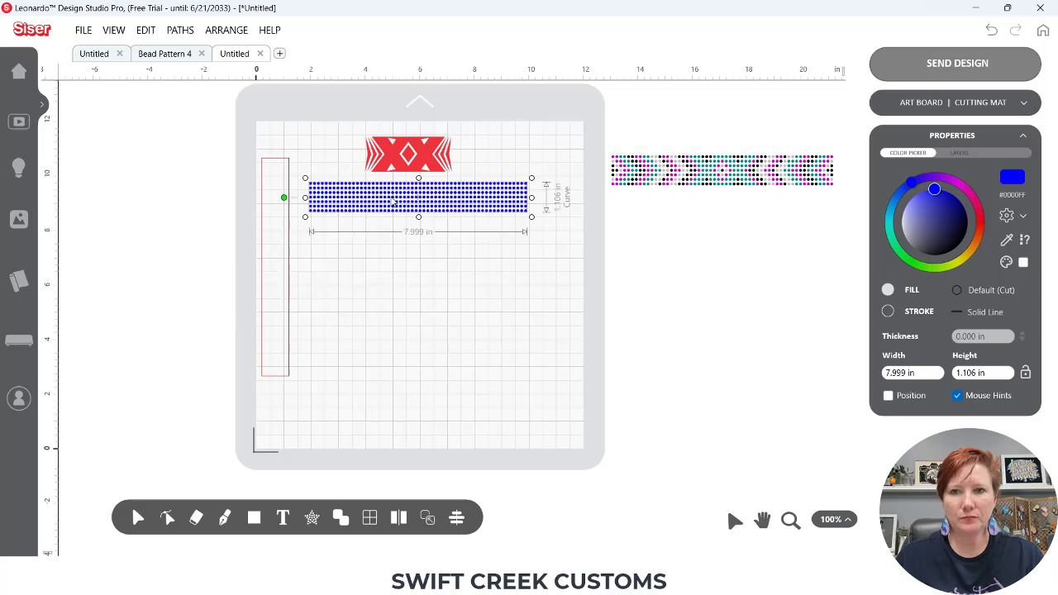
Step: Examine the color layout of the multicolor reference strip up close along its full length
{"action": "left_click", "coordinate": [790, 520]}
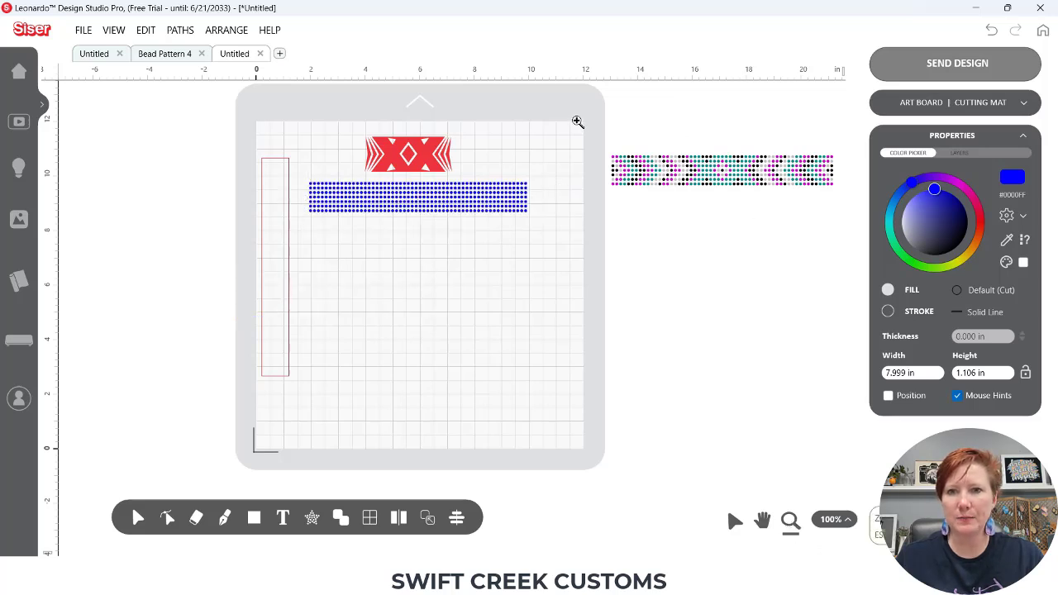
{"action": "left_click_drag", "start_coordinate": [576, 120], "coordinate": [859, 221]}
{"action": "left_click", "coordinate": [608, 260]}
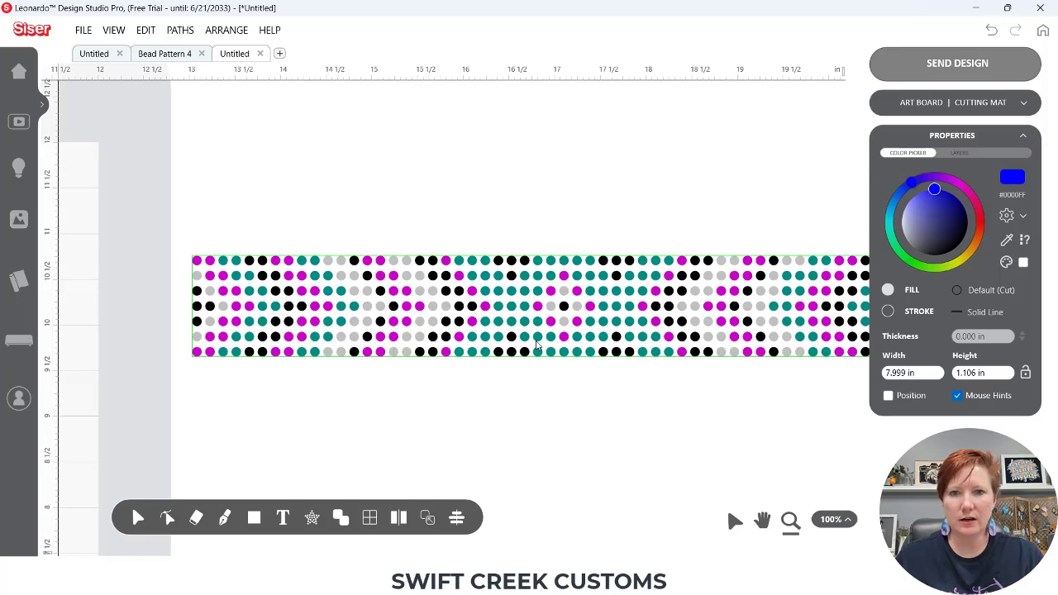
{"action": "left_click_drag", "start_coordinate": [533, 444], "coordinate": [435, 422]}
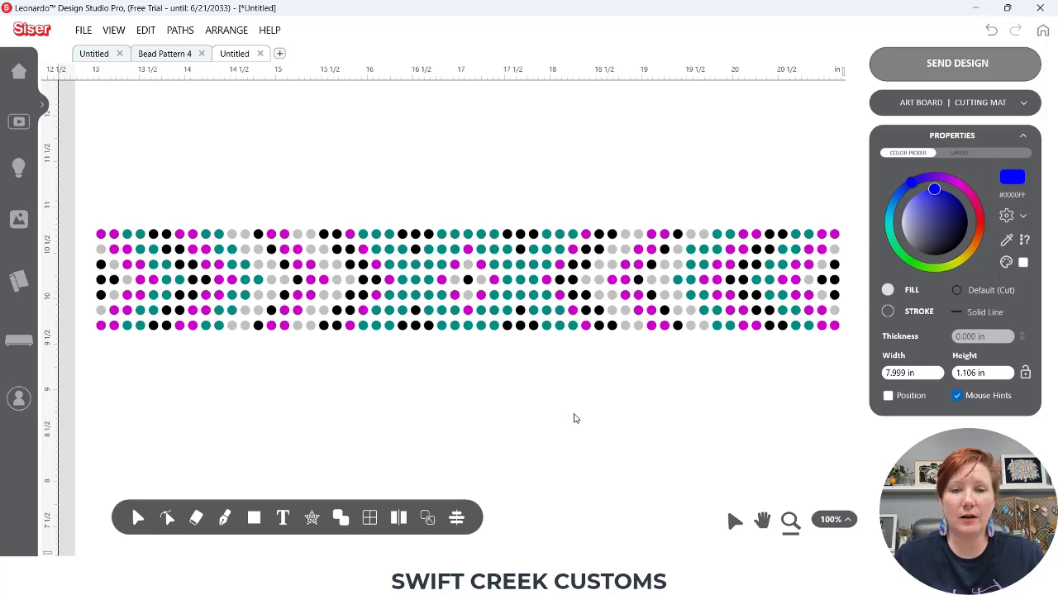
{"action": "left_click", "coordinate": [823, 523]}
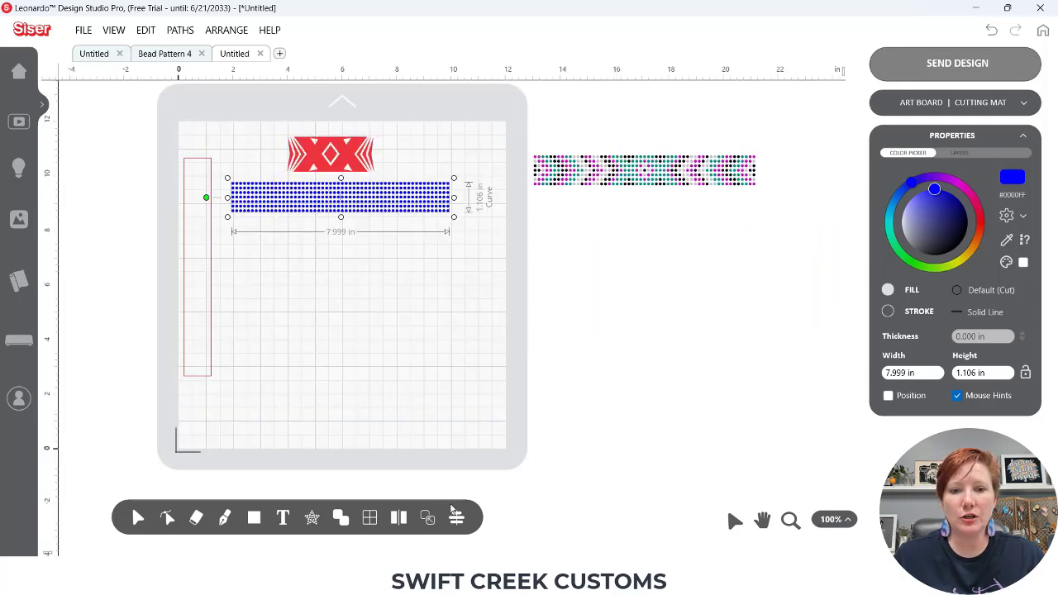
Step: Move the red geometric design just above the blue strip and align the two on their horizontal centers
{"action": "left_click", "coordinate": [790, 521]}
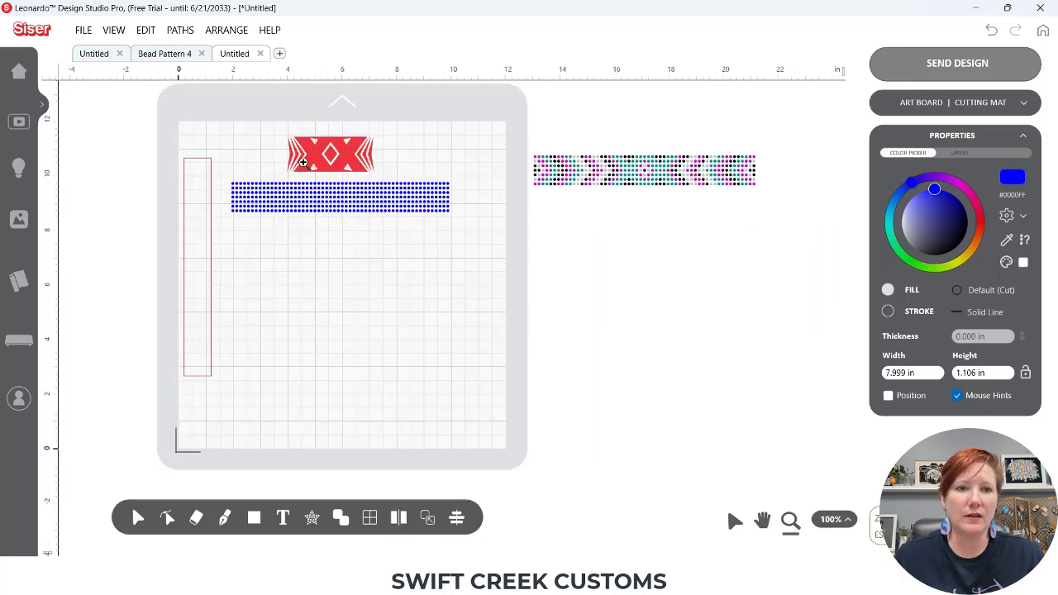
{"action": "left_click_drag", "start_coordinate": [213, 125], "coordinate": [496, 266]}
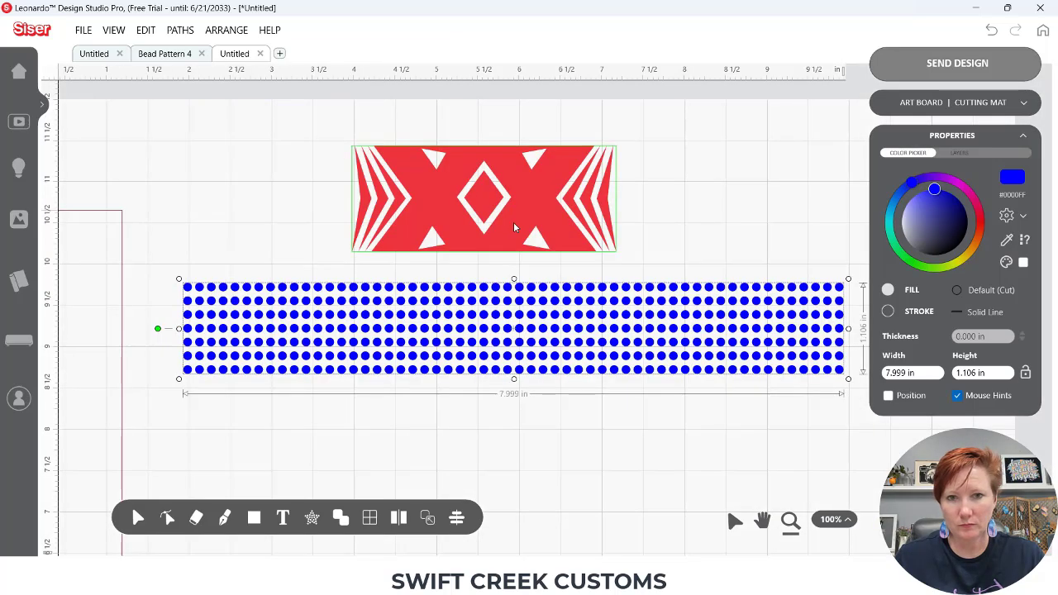
{"action": "left_click_drag", "start_coordinate": [514, 223], "coordinate": [544, 250]}
{"action": "left_click_drag", "start_coordinate": [534, 417], "coordinate": [531, 195]}
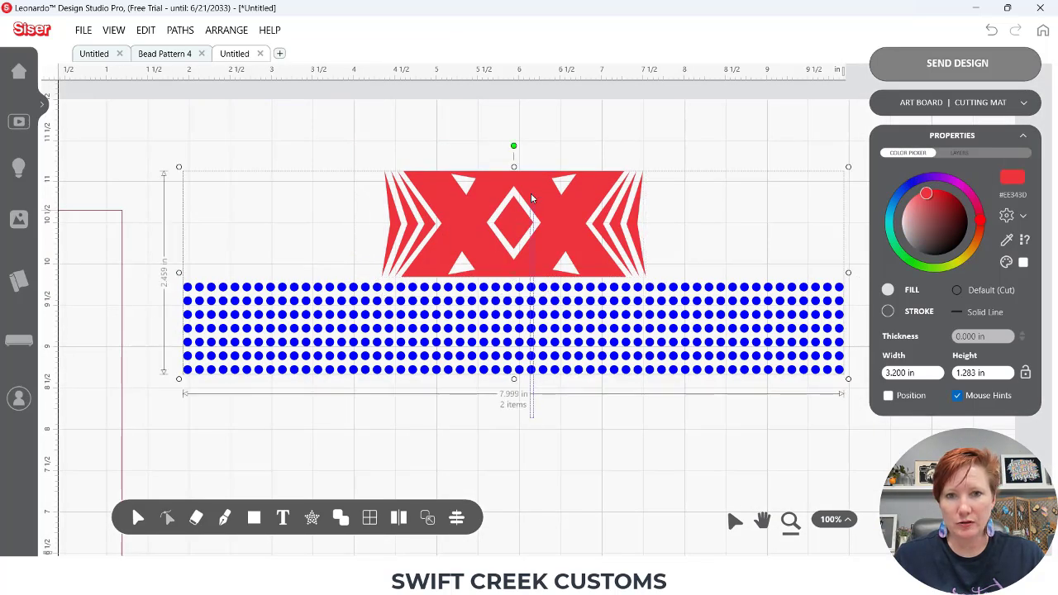
{"action": "mouse_move", "coordinate": [458, 514]}
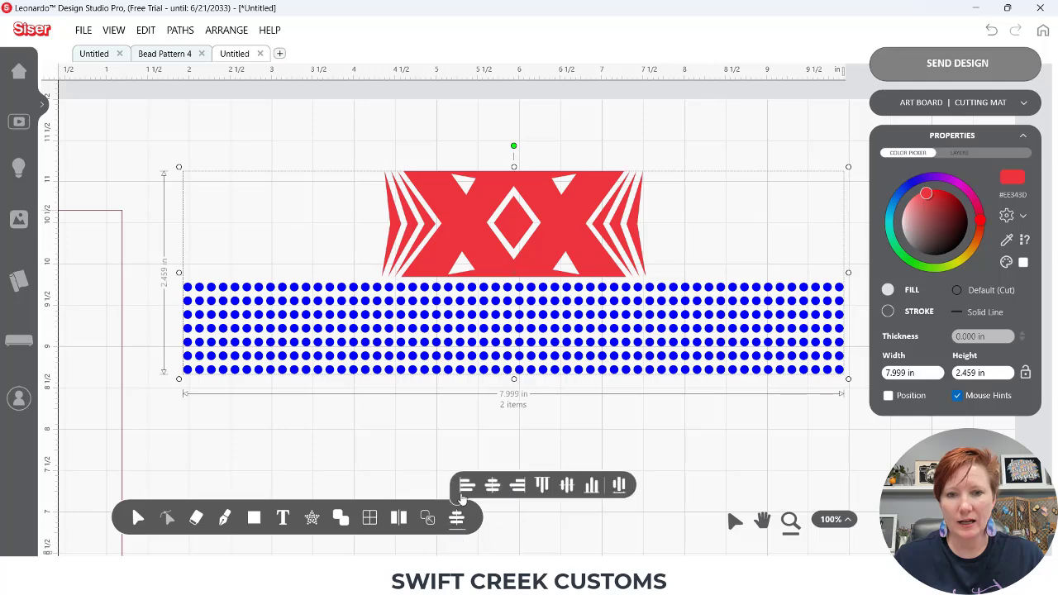
{"action": "left_click", "coordinate": [492, 485]}
{"action": "left_click", "coordinate": [501, 244]}
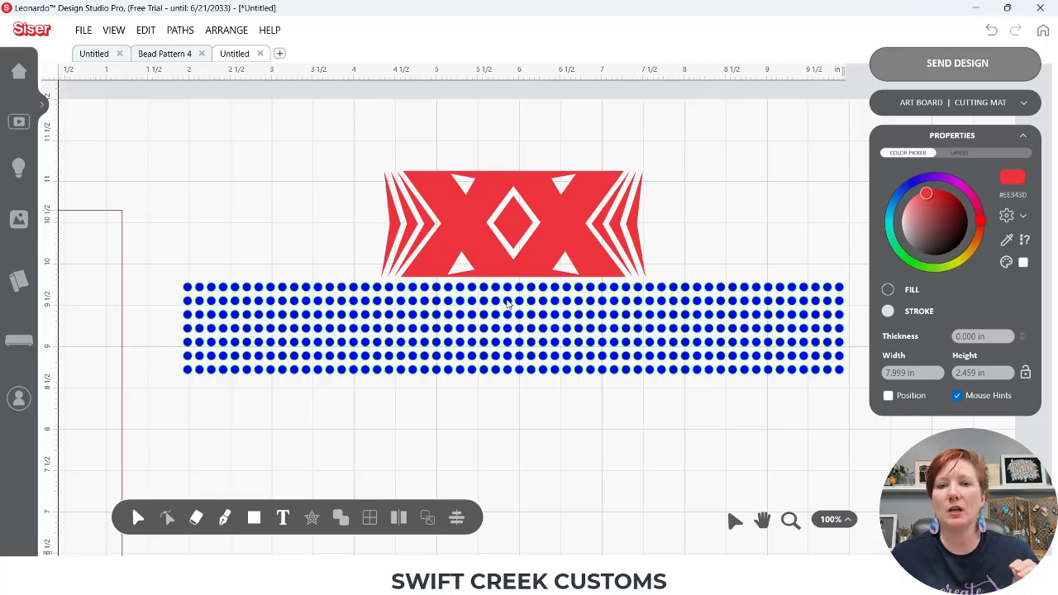
{"action": "right_click", "coordinate": [508, 304]}
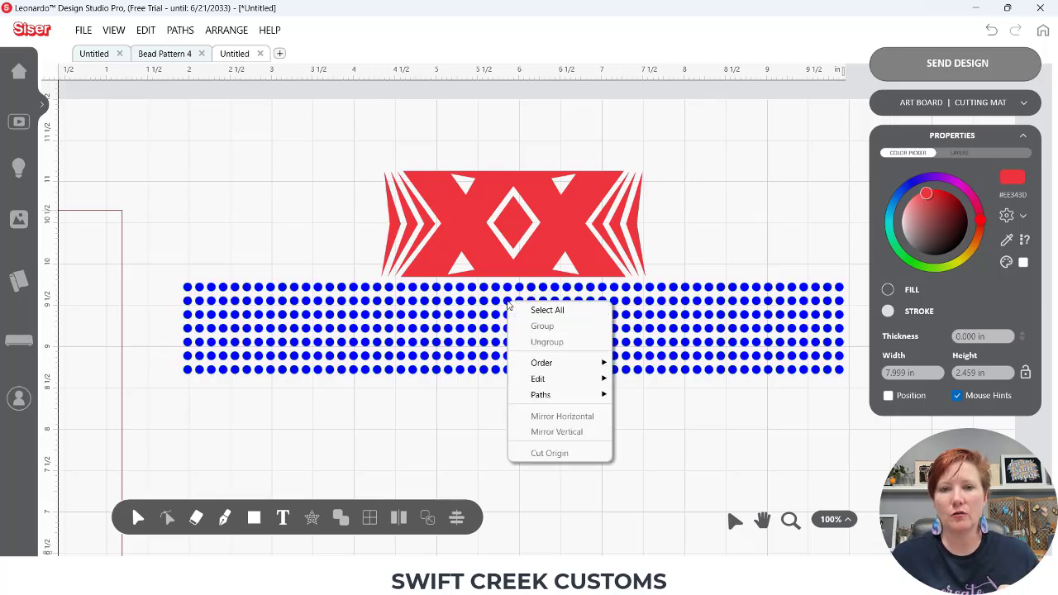
{"action": "mouse_move", "coordinate": [552, 402]}
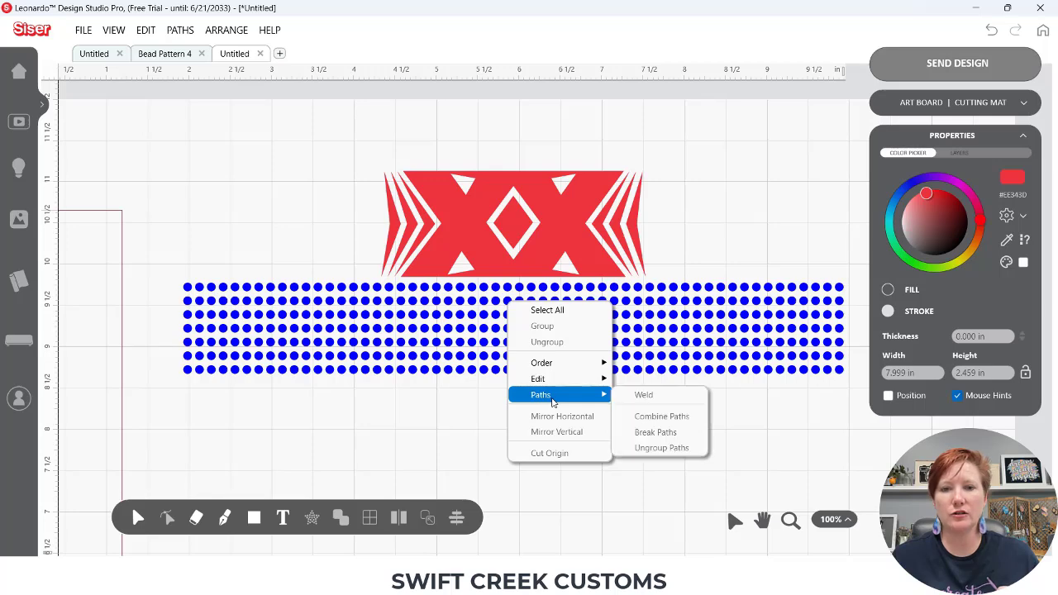
{"action": "left_click", "coordinate": [455, 397]}
Step: Ungroup the paths of the blue rhinestone strip so that each stone can be selected on its own
{"action": "left_click", "coordinate": [494, 331]}
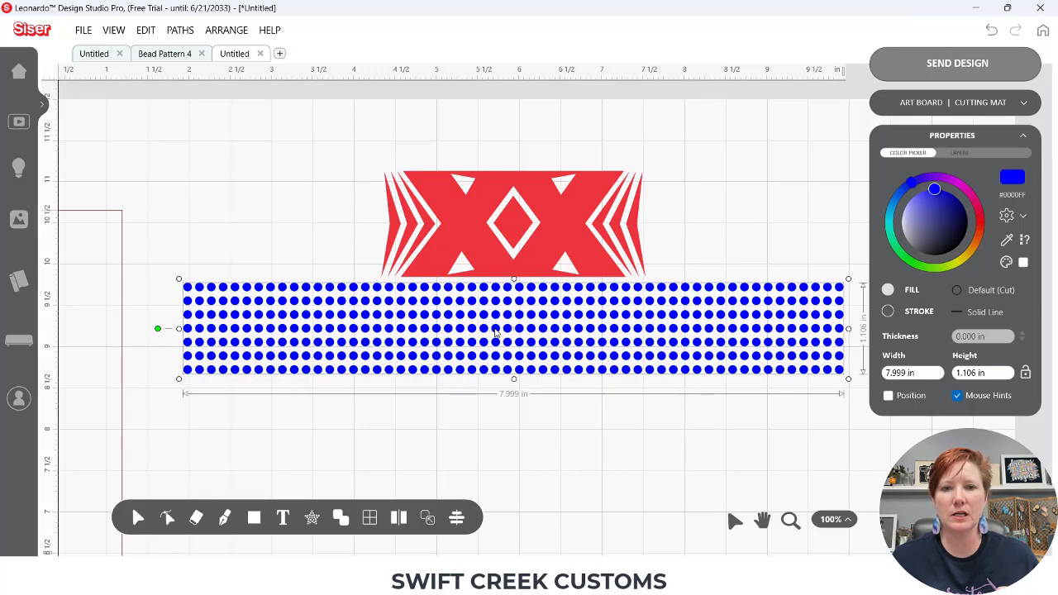
{"action": "right_click", "coordinate": [495, 331]}
{"action": "mouse_move", "coordinate": [578, 423]}
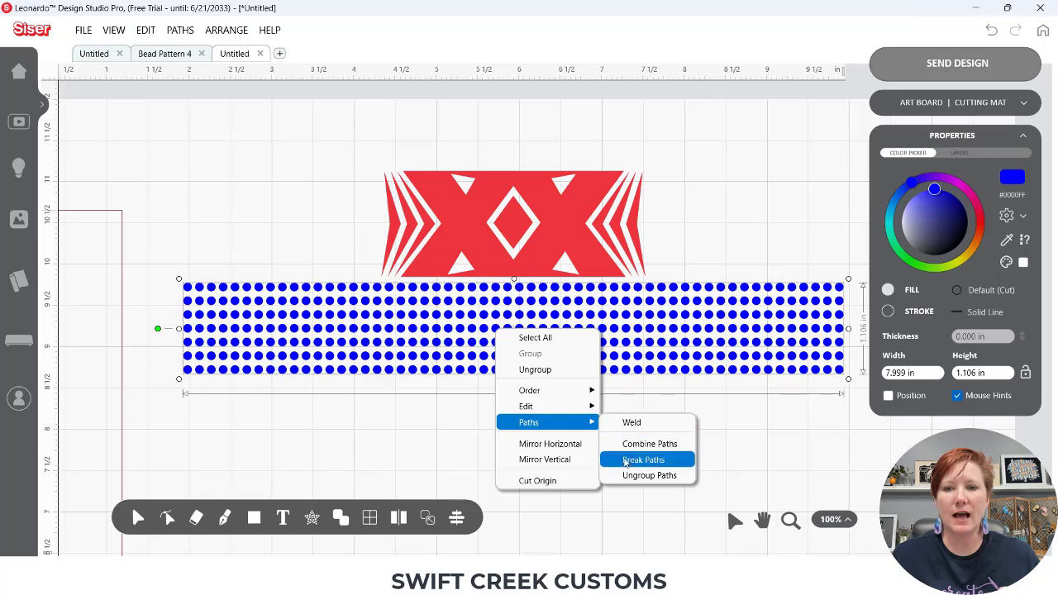
{"action": "left_click", "coordinate": [642, 475]}
{"action": "left_click", "coordinate": [556, 398]}
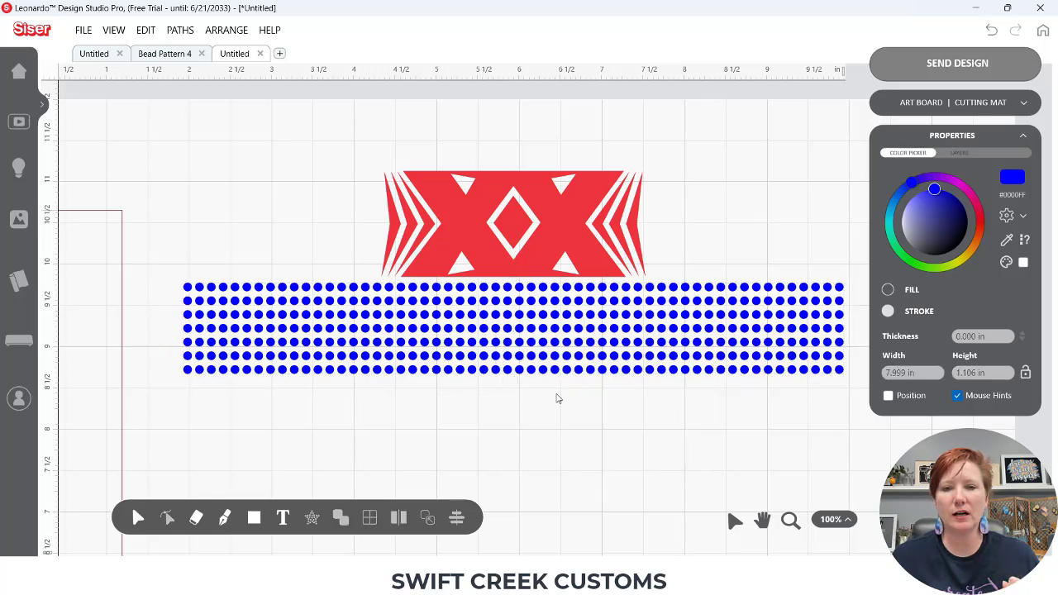
{"action": "left_click", "coordinate": [542, 357]}
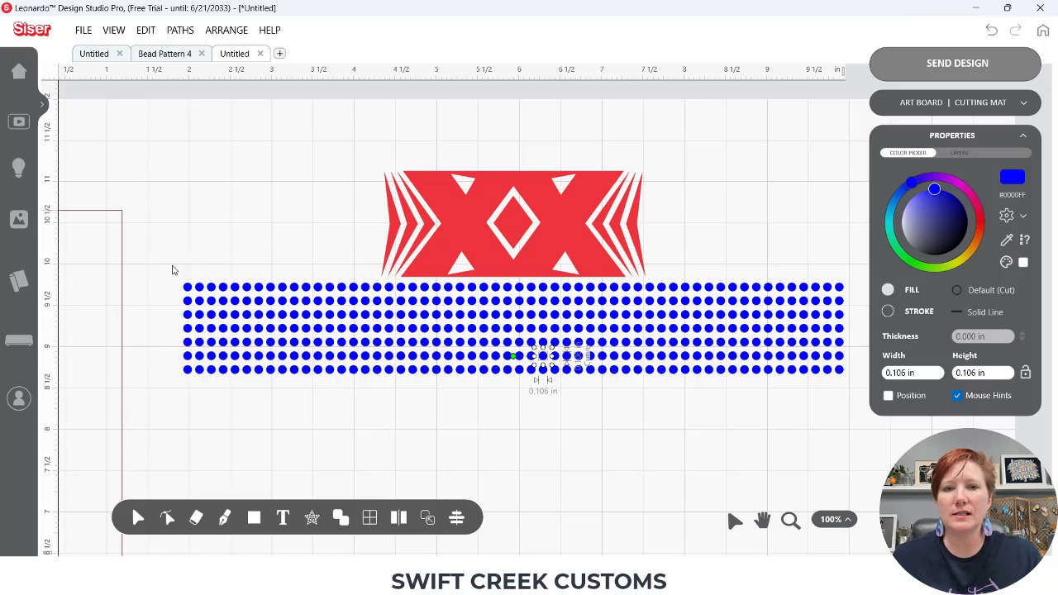
Step: Duplicate the blue strip's leftmost column of seven stones and nudge the copy outward as an evenly spaced extra column at that end
{"action": "left_click_drag", "start_coordinate": [173, 269], "coordinate": [190, 380]}
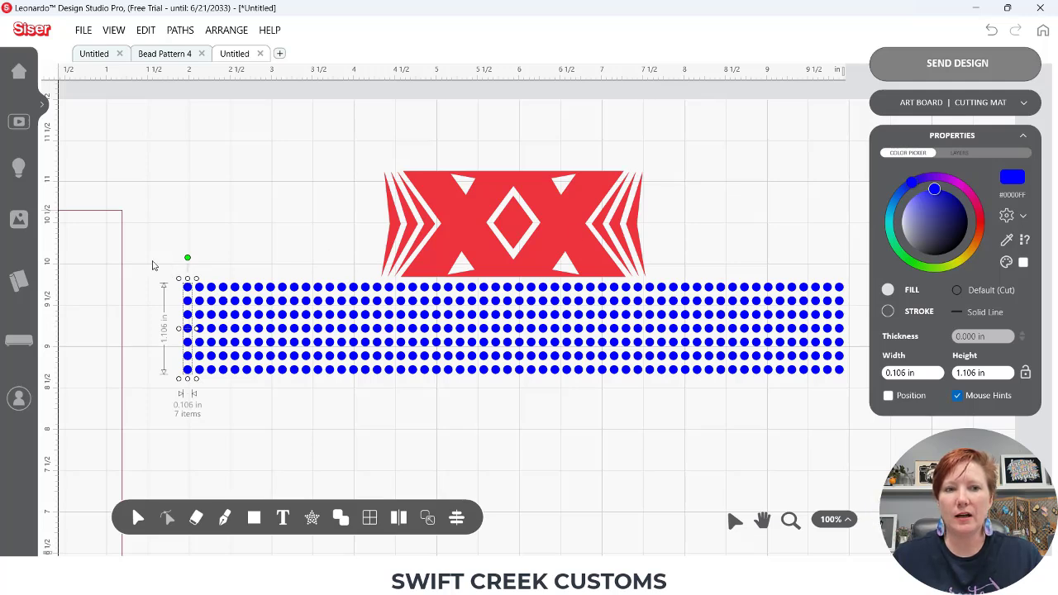
{"action": "left_click_drag", "start_coordinate": [173, 269], "coordinate": [193, 382]}
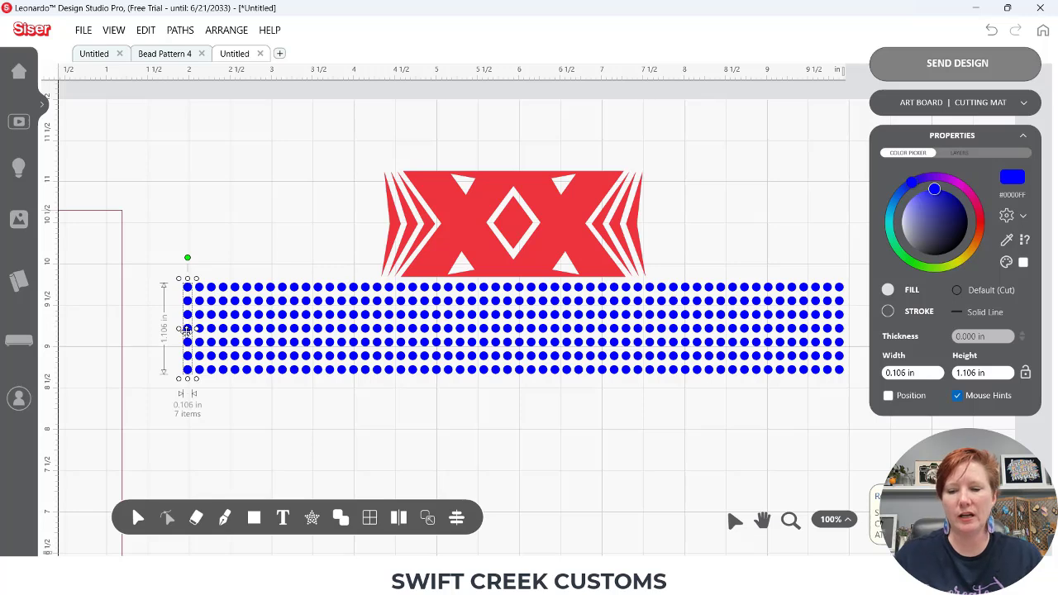
{"action": "key", "text": "ctrl+Left"}
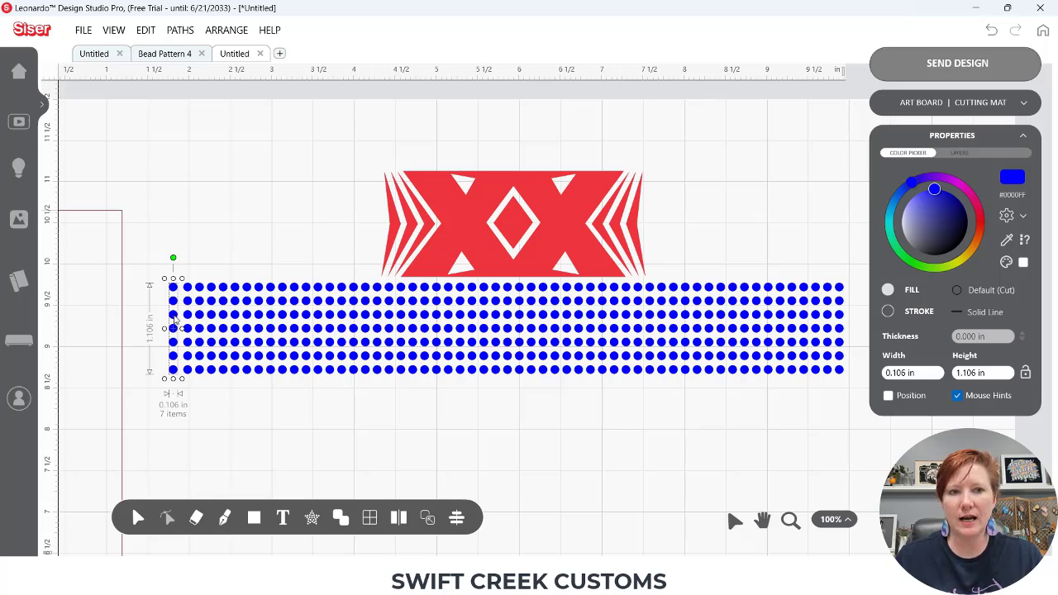
{"action": "key", "text": "Right"}
{"action": "key", "text": "Right"}
{"action": "key", "text": "Right"}
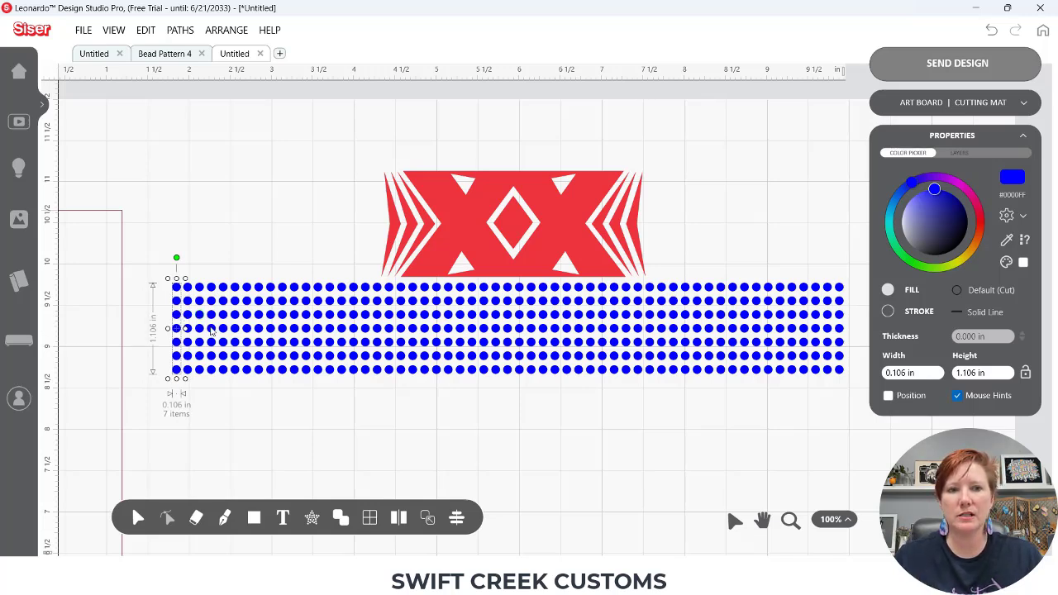
{"action": "left_click", "coordinate": [189, 261]}
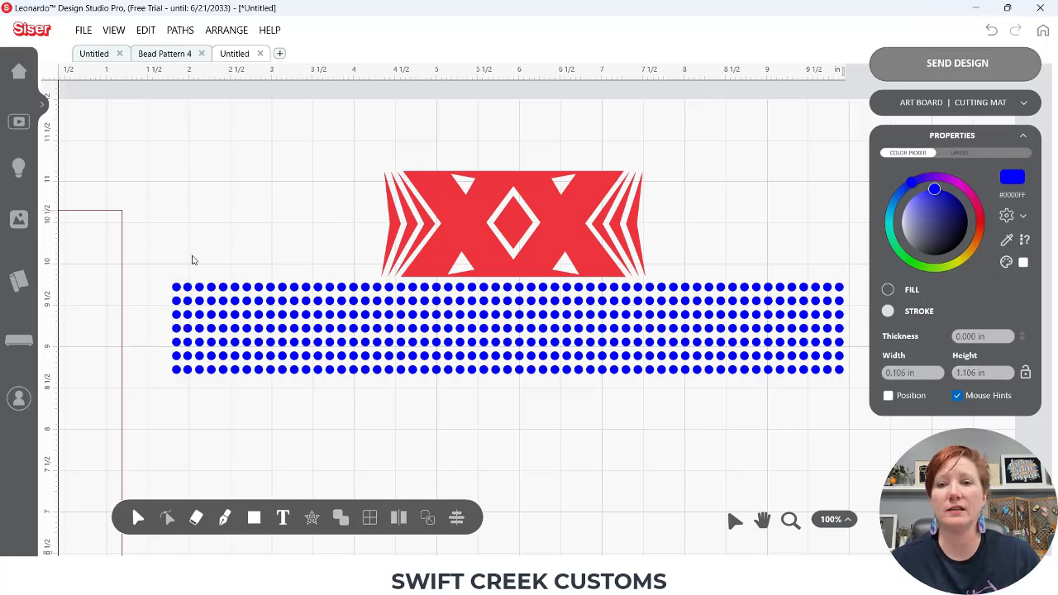
Step: Compare the red design's triangles and central diamond with the blue stones beneath them
{"action": "left_click", "coordinate": [438, 288]}
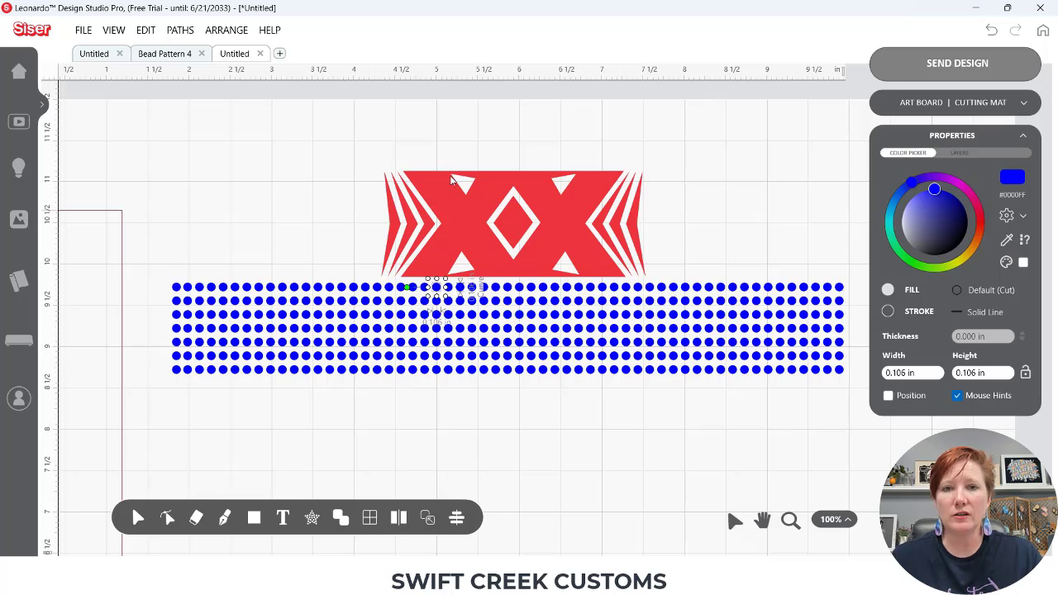
{"action": "left_click", "coordinate": [502, 177]}
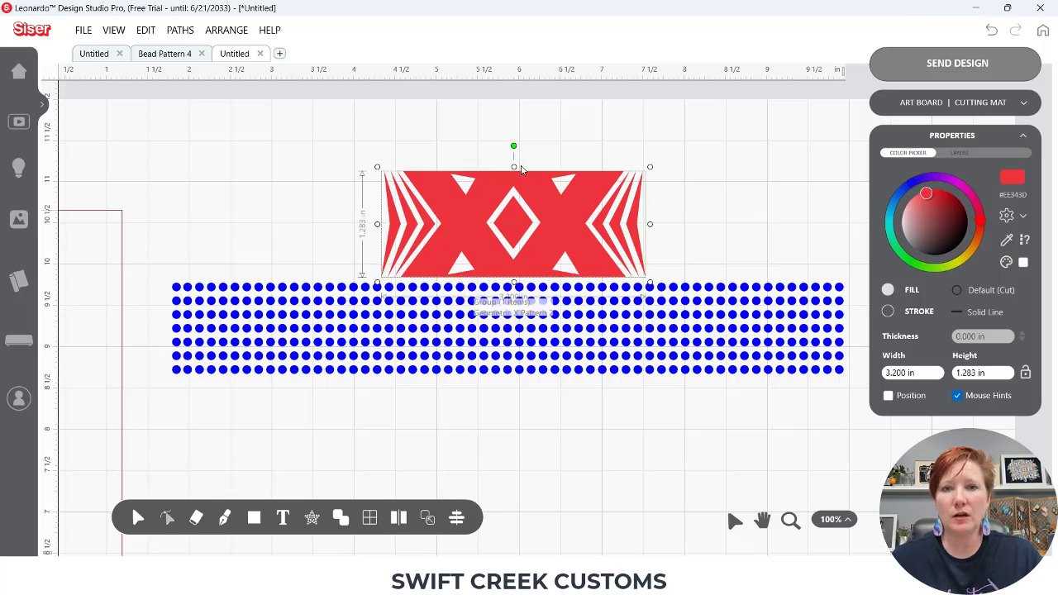
{"action": "left_click", "coordinate": [509, 302]}
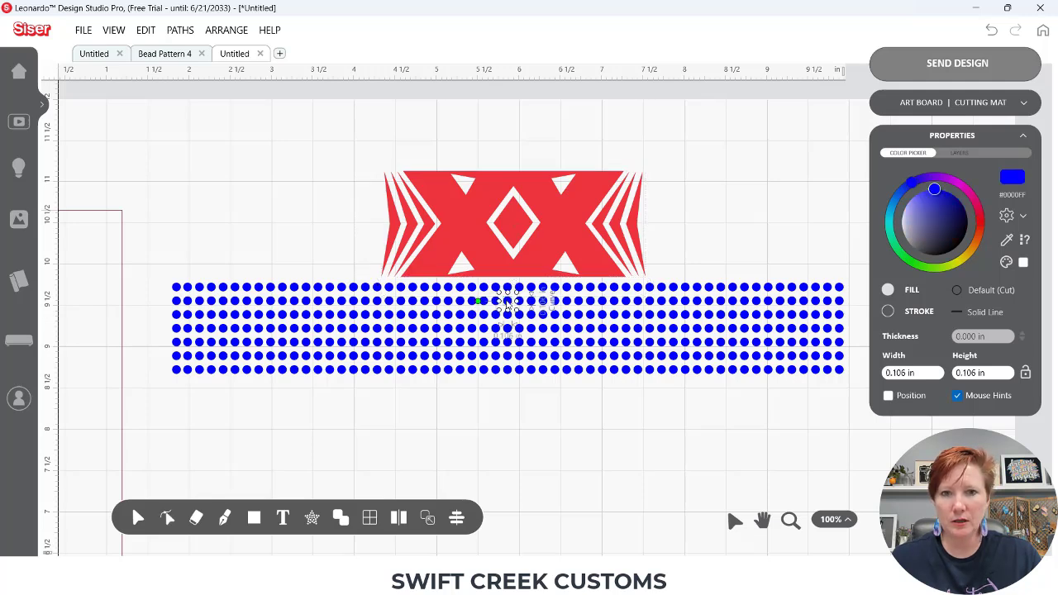
{"action": "left_click_drag", "start_coordinate": [546, 418], "coordinate": [522, 369]}
{"action": "left_click", "coordinate": [523, 442]}
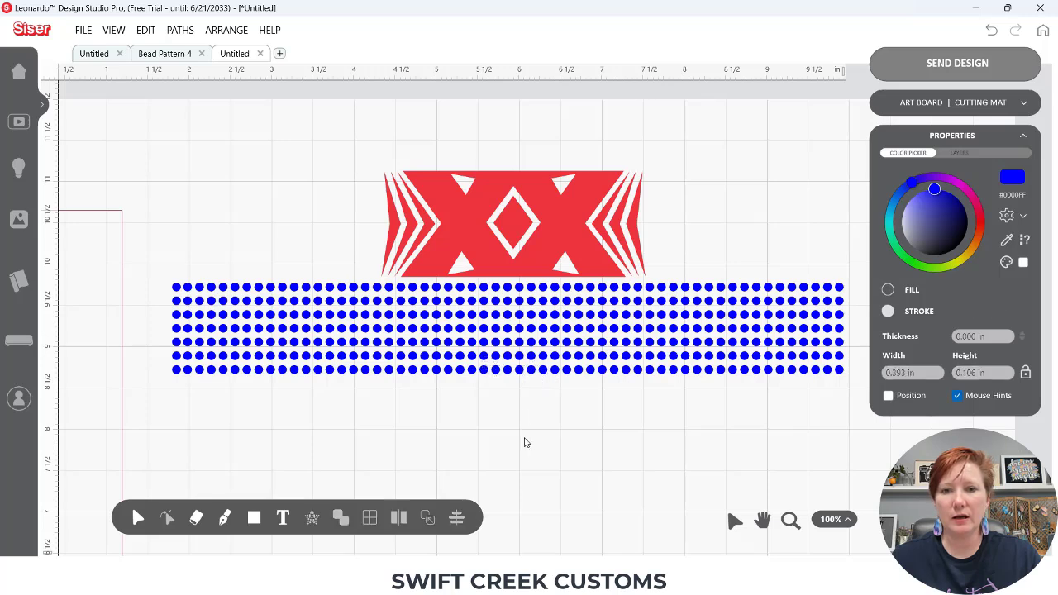
Step: Recolor the eight stones outlining a diamond at the middle of the blue strip with hex color 028C84
{"action": "left_click", "coordinate": [790, 519]}
{"action": "left_click_drag", "start_coordinate": [376, 158], "coordinate": [656, 419]}
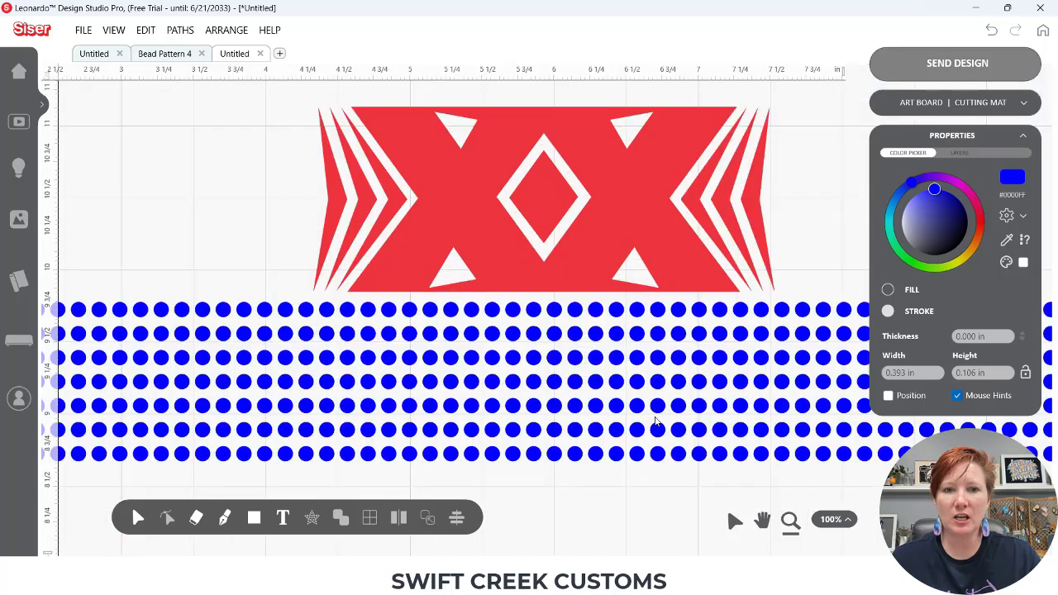
{"action": "left_click", "coordinate": [534, 336]}
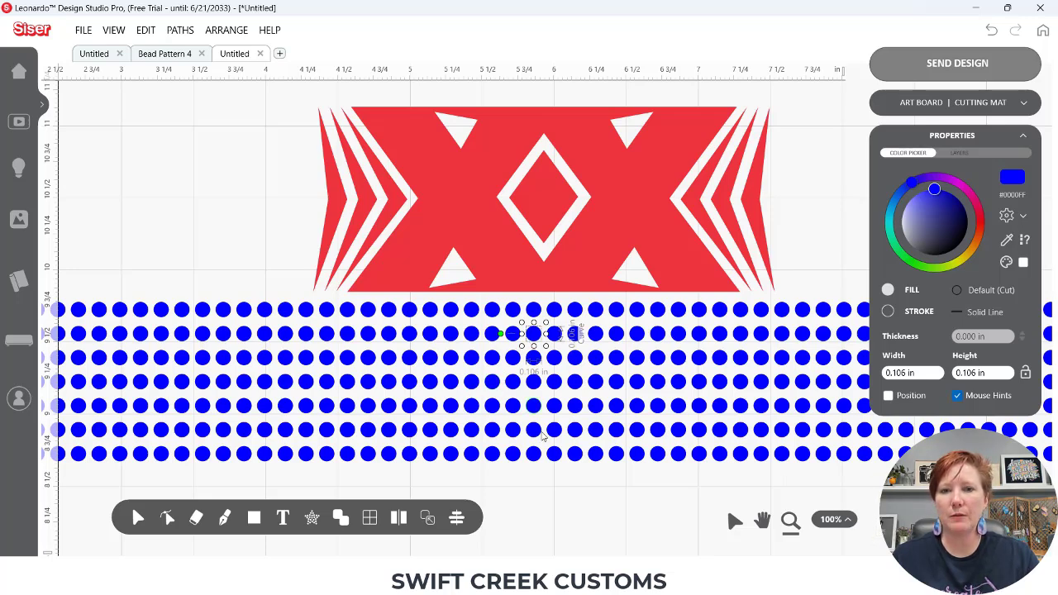
{"action": "left_click", "coordinate": [533, 360], "text": "shift"}
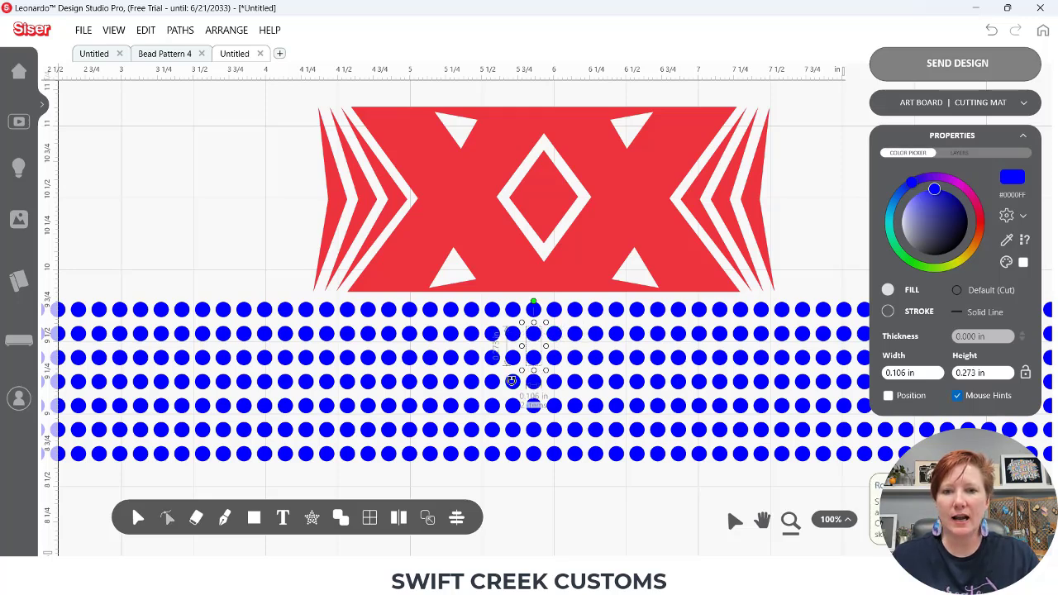
{"action": "left_click", "coordinate": [512, 382], "text": "shift"}
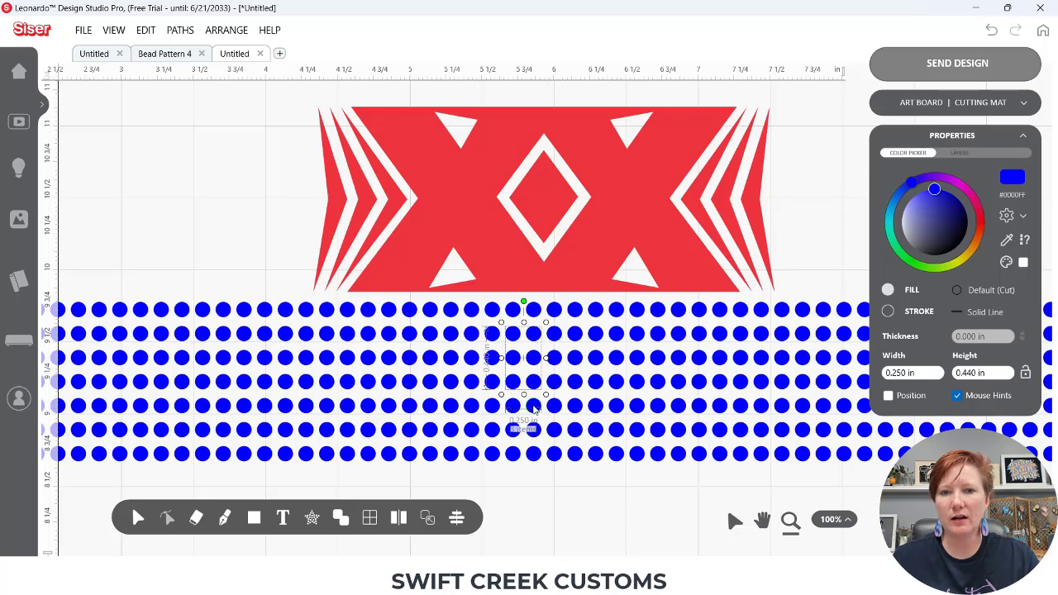
{"action": "left_click", "coordinate": [533, 405], "text": "shift"}
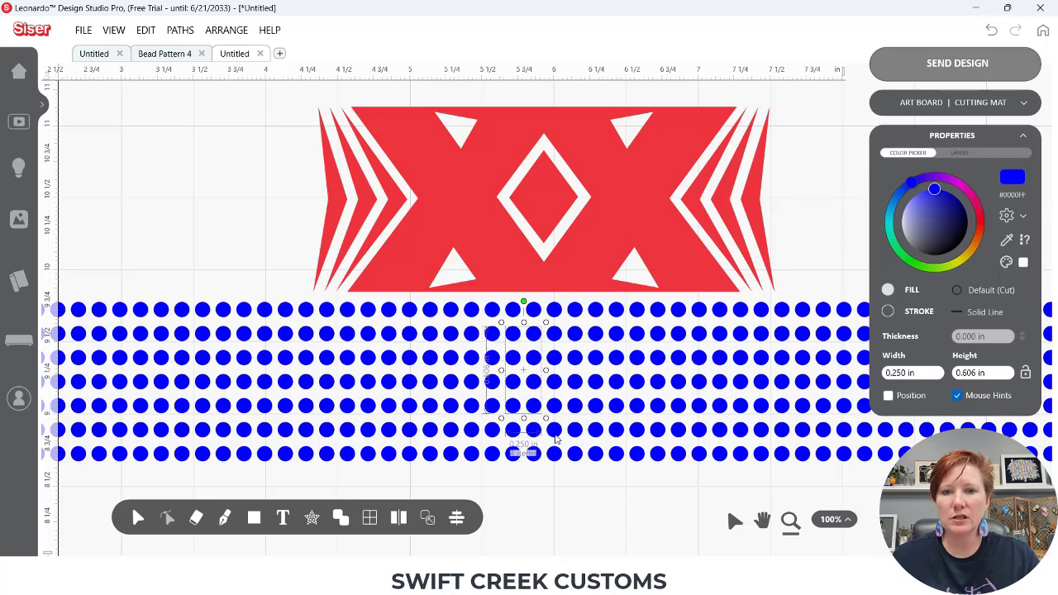
{"action": "left_click", "coordinate": [555, 436], "text": "shift"}
{"action": "left_click", "coordinate": [577, 406], "text": "shift"}
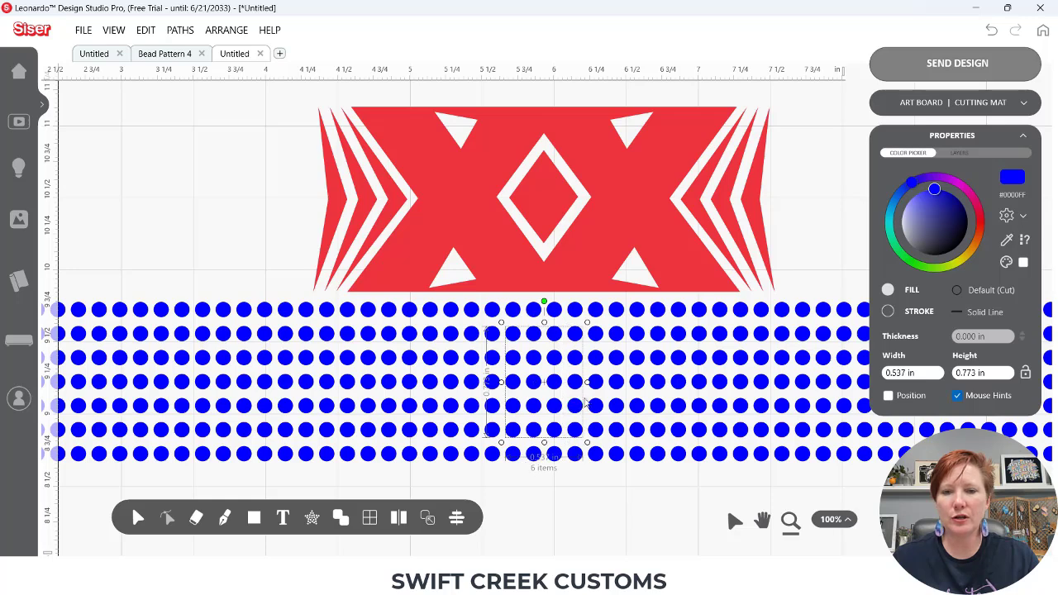
{"action": "left_click", "coordinate": [595, 383], "text": "shift"}
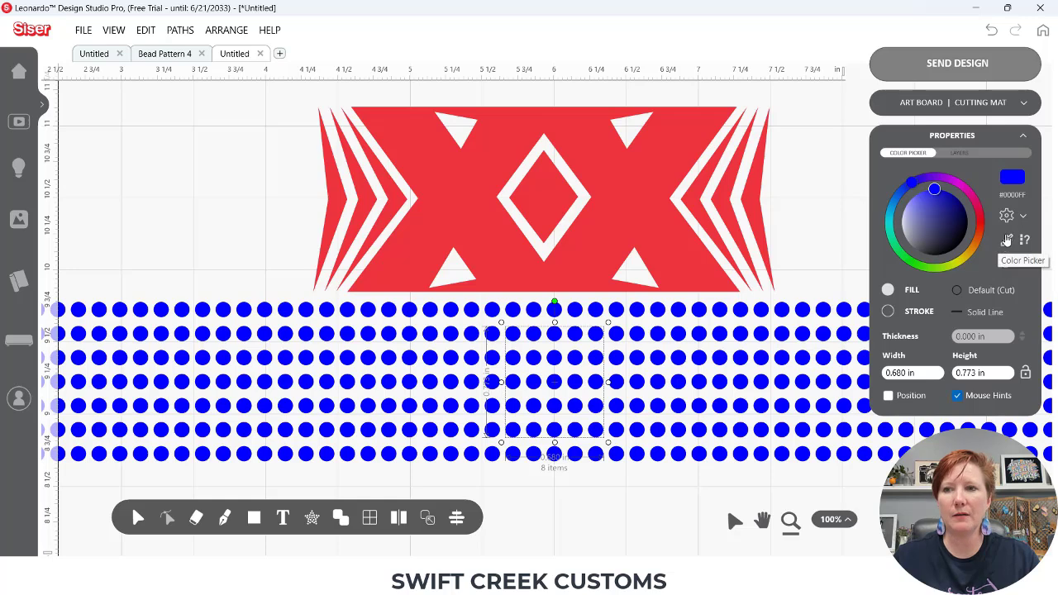
{"action": "key", "text": "ctrl"}
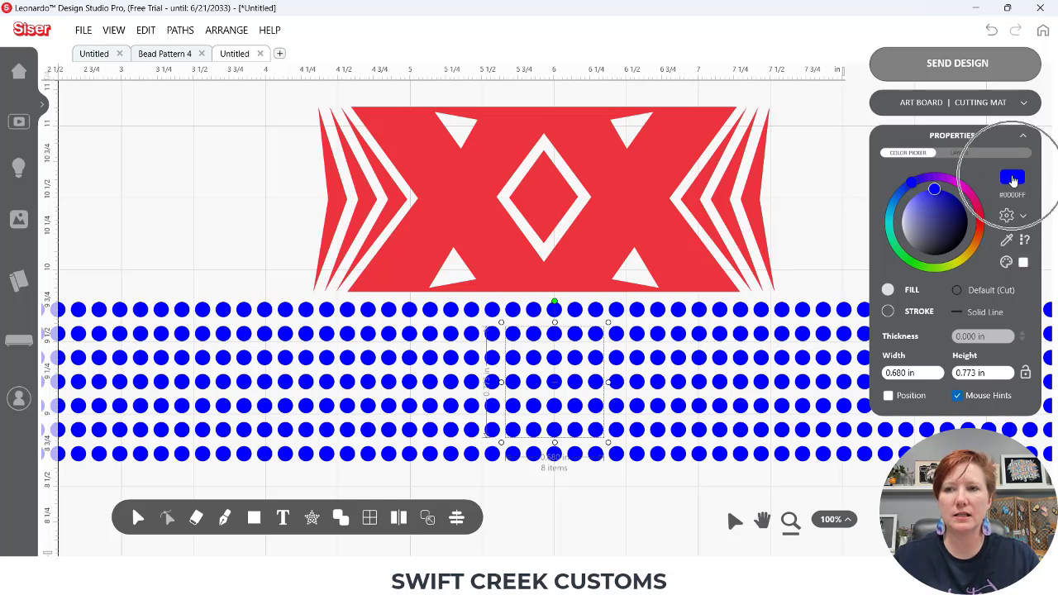
{"action": "left_click", "coordinate": [1012, 179]}
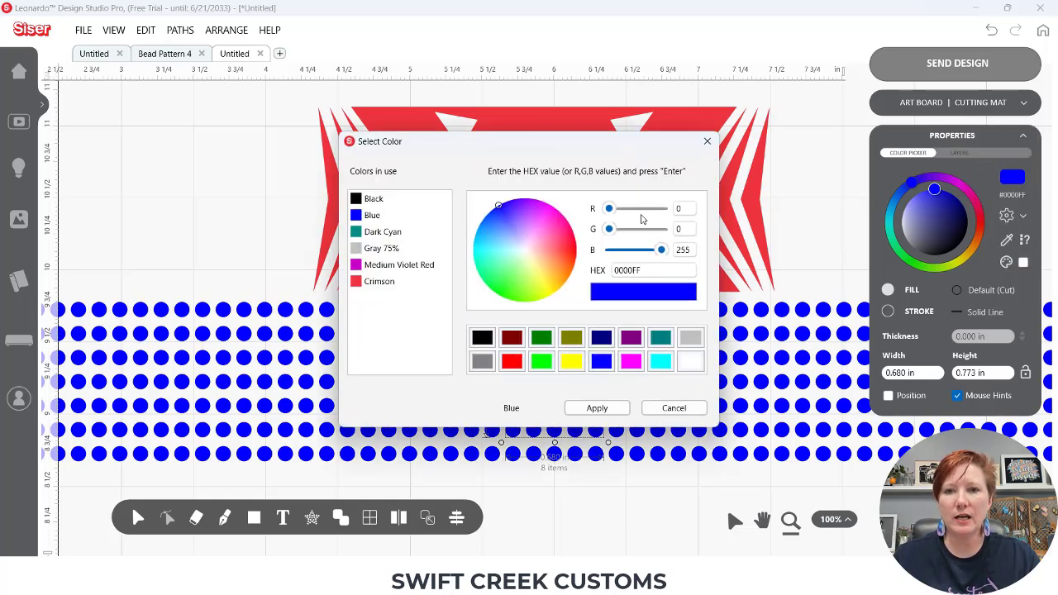
{"action": "left_click_drag", "start_coordinate": [648, 270], "coordinate": [587, 269]}
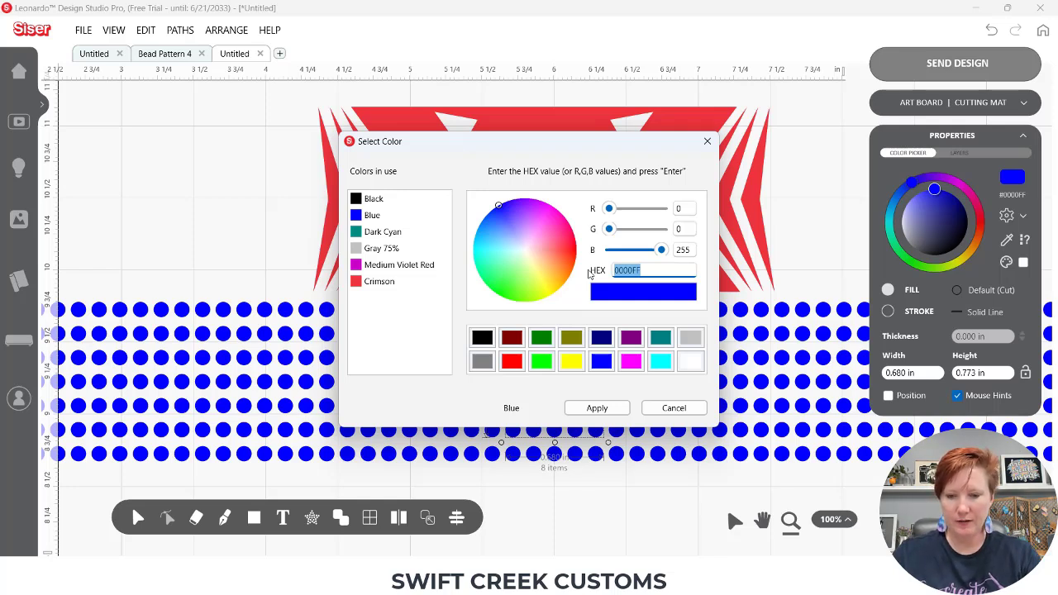
{"action": "type", "text": "028C"}
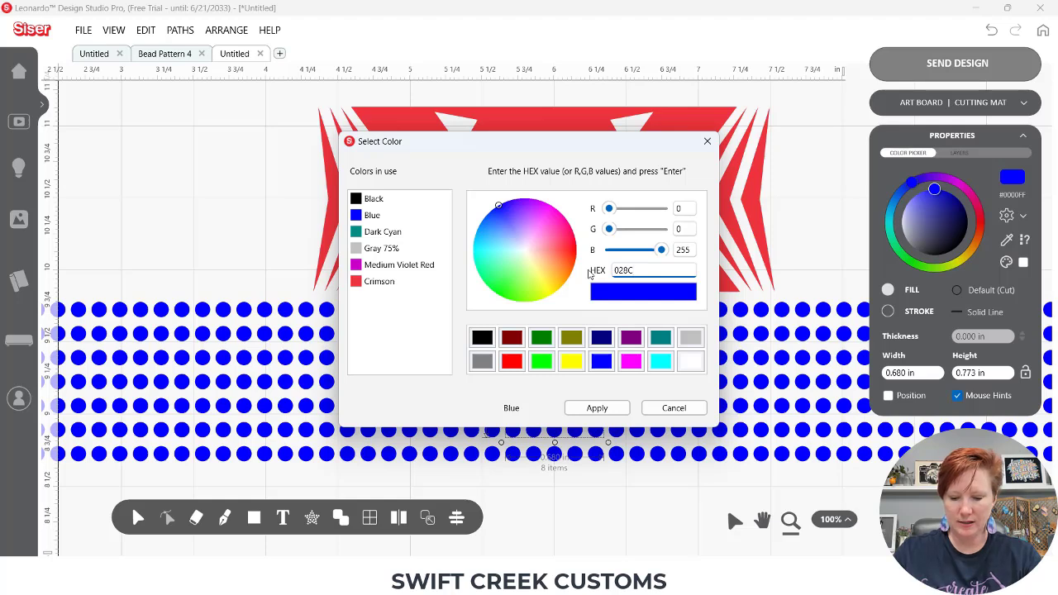
{"action": "type", "text": "84"}
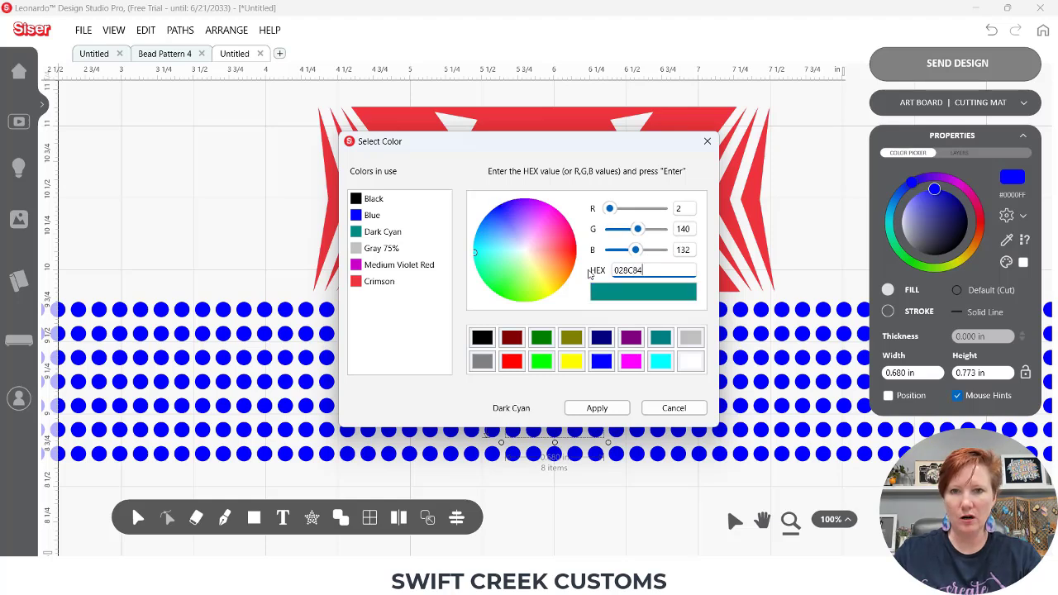
{"action": "left_click", "coordinate": [596, 408]}
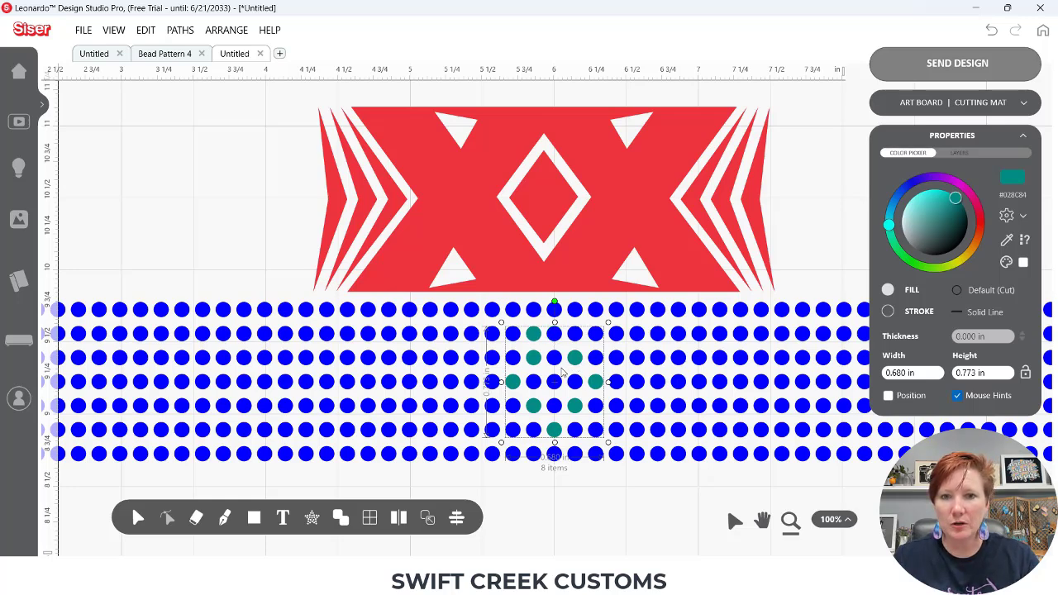
Step: Correct the diamond's tip by matching the second-row center stone to the dark cyan and returning its left neighbor to blue
{"action": "left_click", "coordinate": [554, 333]}
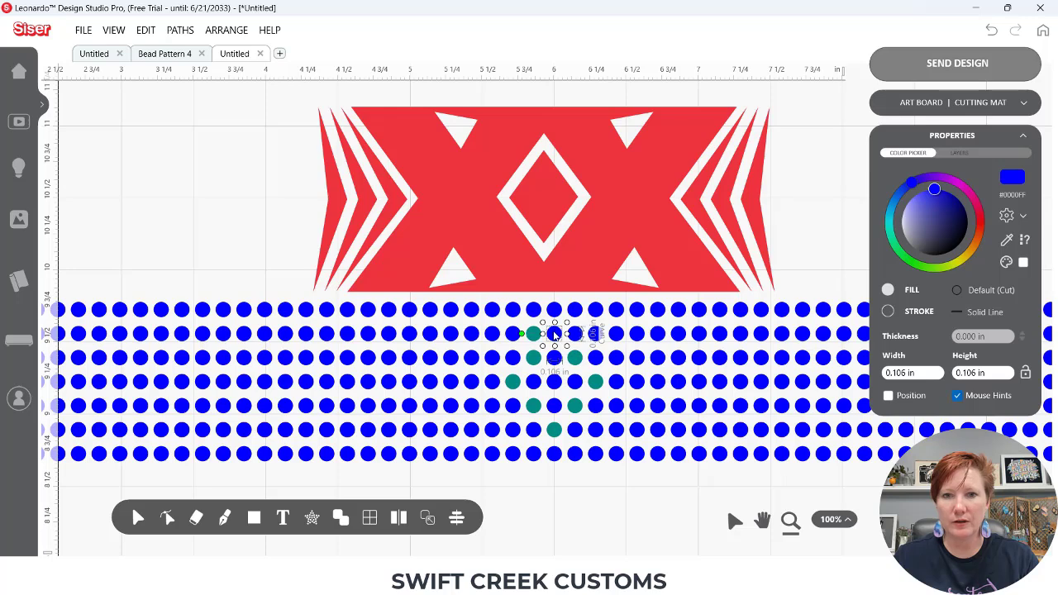
{"action": "left_click", "coordinate": [1006, 239]}
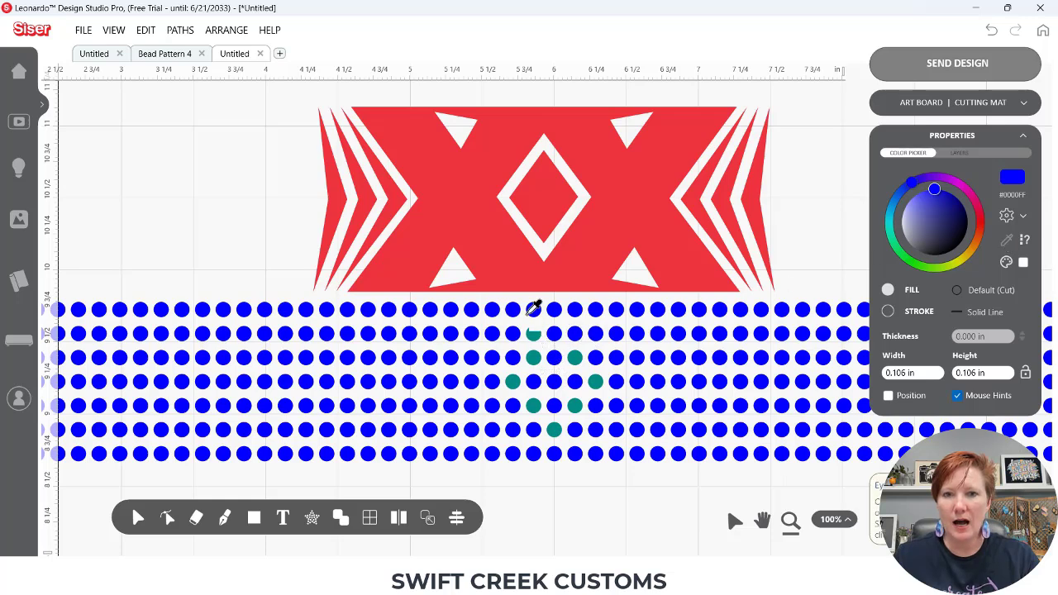
{"action": "left_click", "coordinate": [532, 335]}
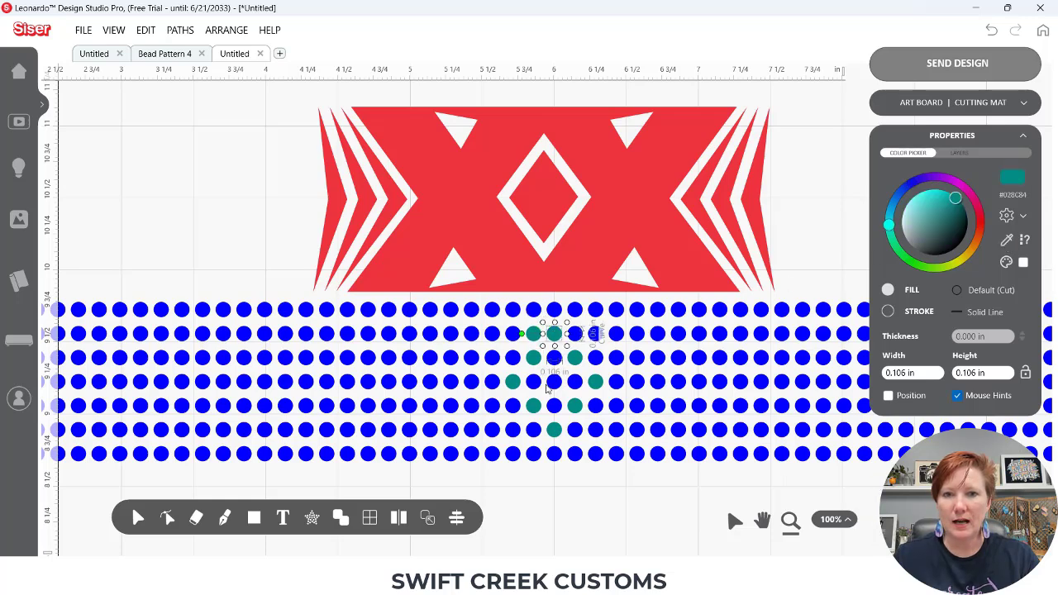
{"action": "left_click", "coordinate": [533, 335]}
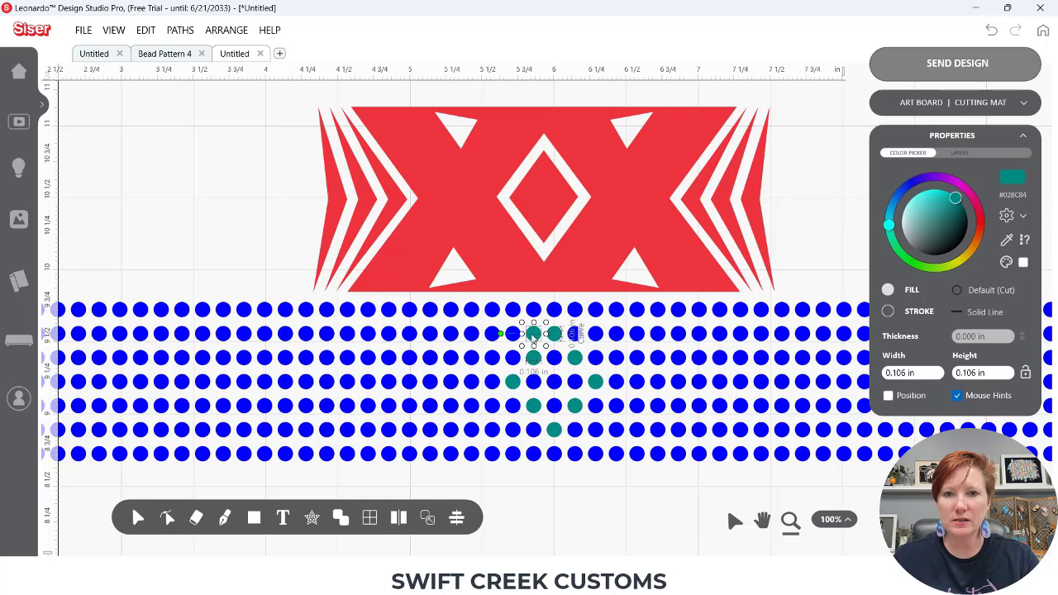
{"action": "left_click", "coordinate": [1007, 240]}
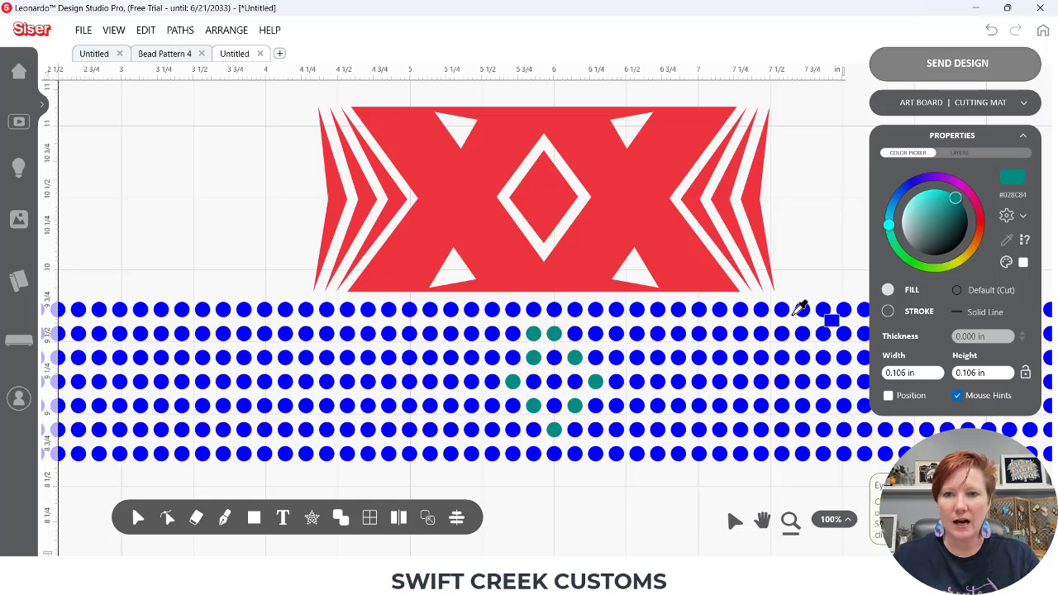
{"action": "left_click", "coordinate": [709, 335]}
{"action": "left_click", "coordinate": [576, 510]}
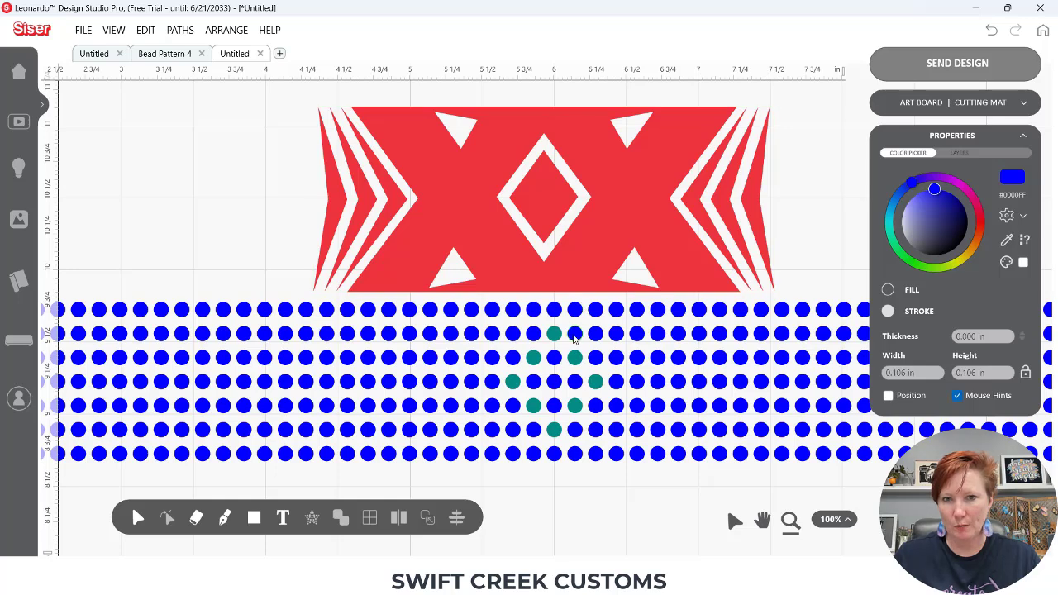
Step: Recolor the five blue stones inside the dark cyan diamond to Gray 75% (C0C0C0)
{"action": "left_click", "coordinate": [554, 357]}
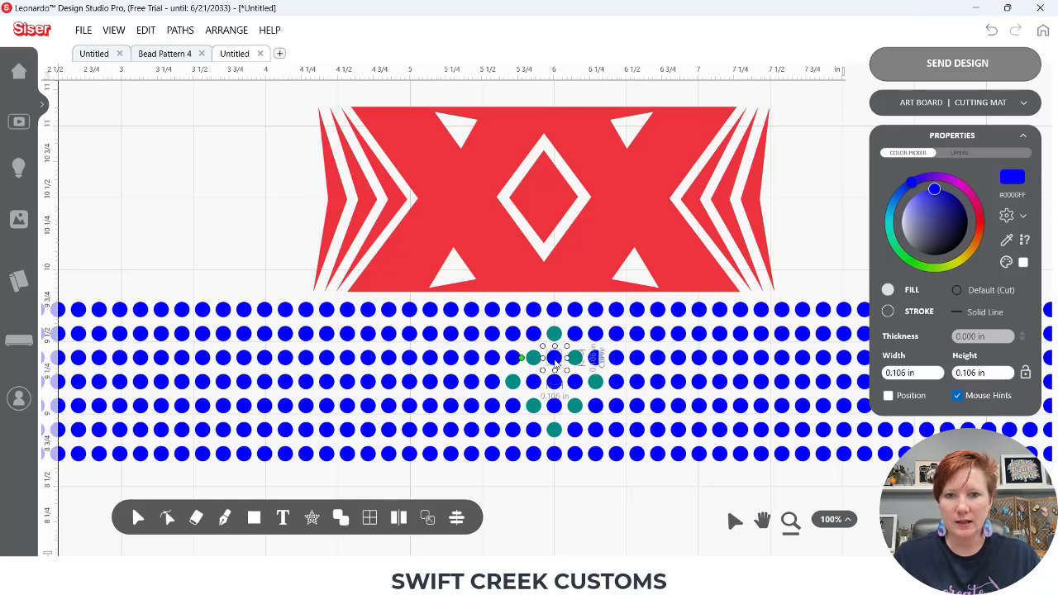
{"action": "left_click_drag", "start_coordinate": [554, 370], "coordinate": [555, 417]}
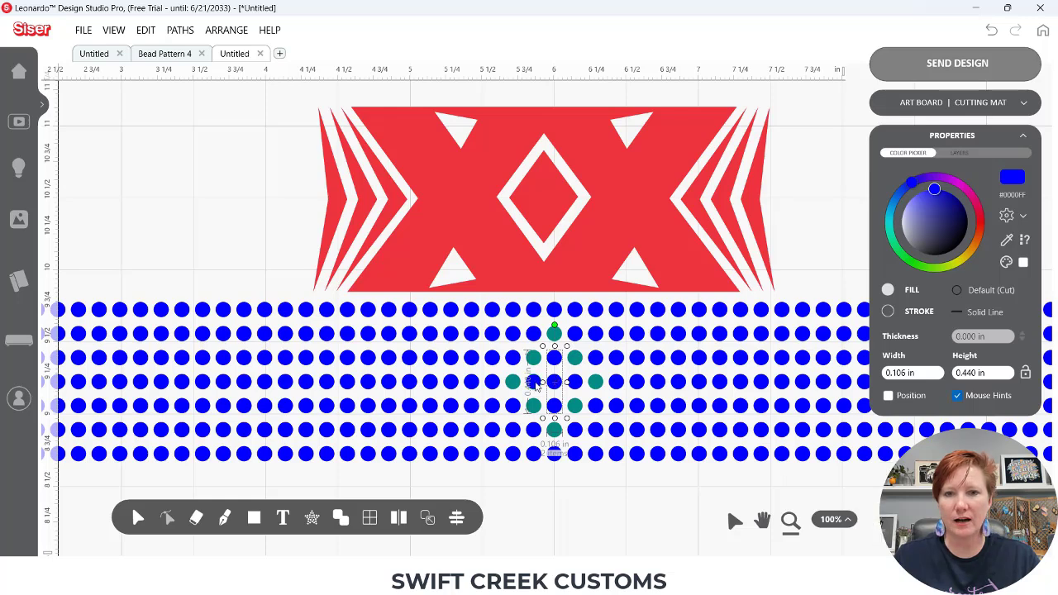
{"action": "left_click_drag", "start_coordinate": [543, 382], "coordinate": [587, 382]}
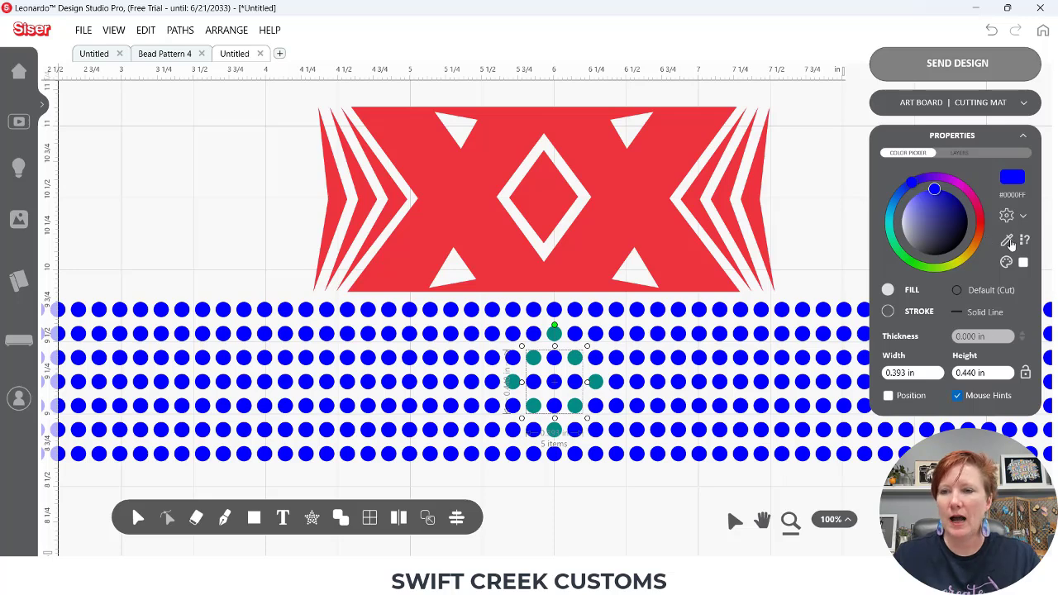
{"action": "left_click", "coordinate": [1012, 178]}
{"action": "left_click", "coordinate": [689, 338]}
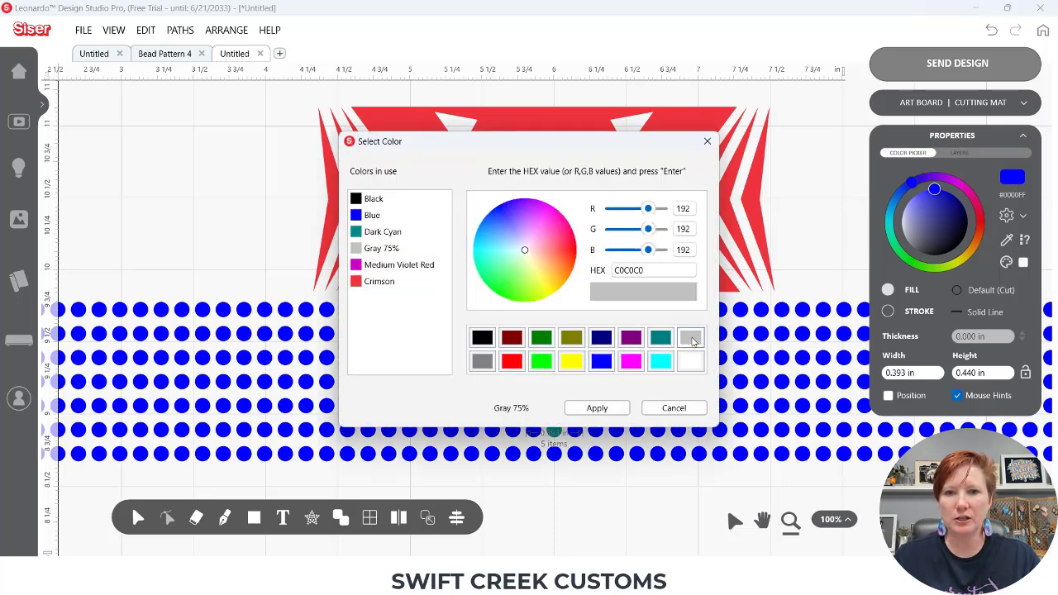
{"action": "left_click", "coordinate": [597, 408]}
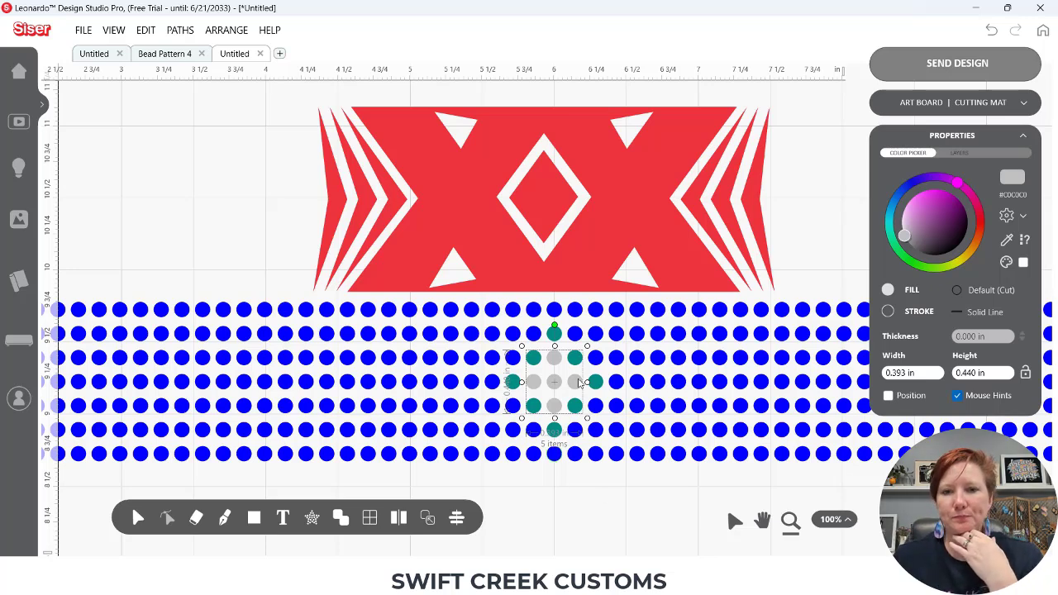
Step: Nudge the red geometric design upward to widen the gap above the stone strip
{"action": "left_click", "coordinate": [575, 312]}
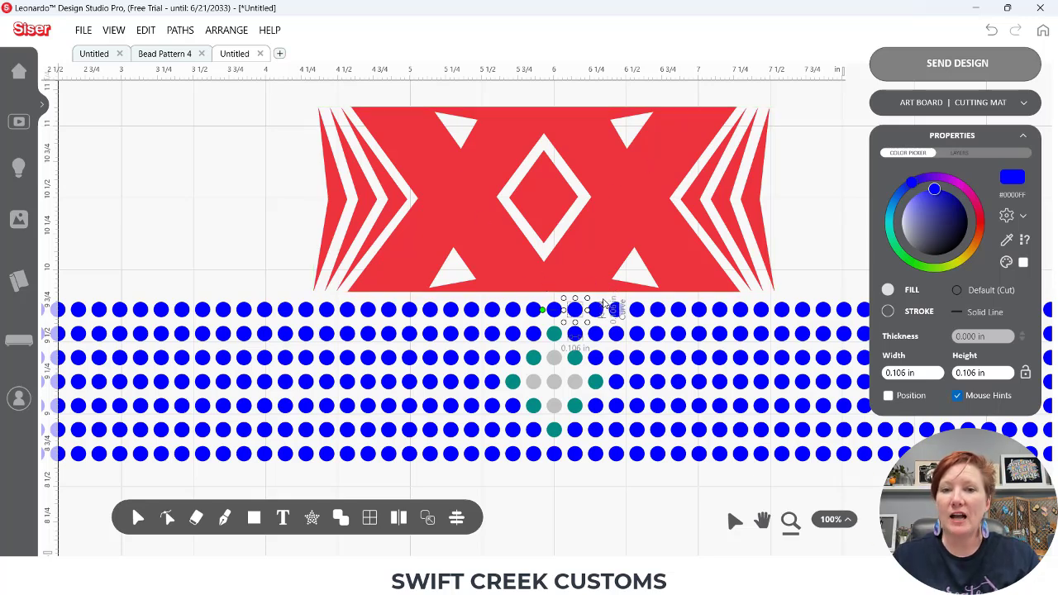
{"action": "left_click", "coordinate": [595, 266]}
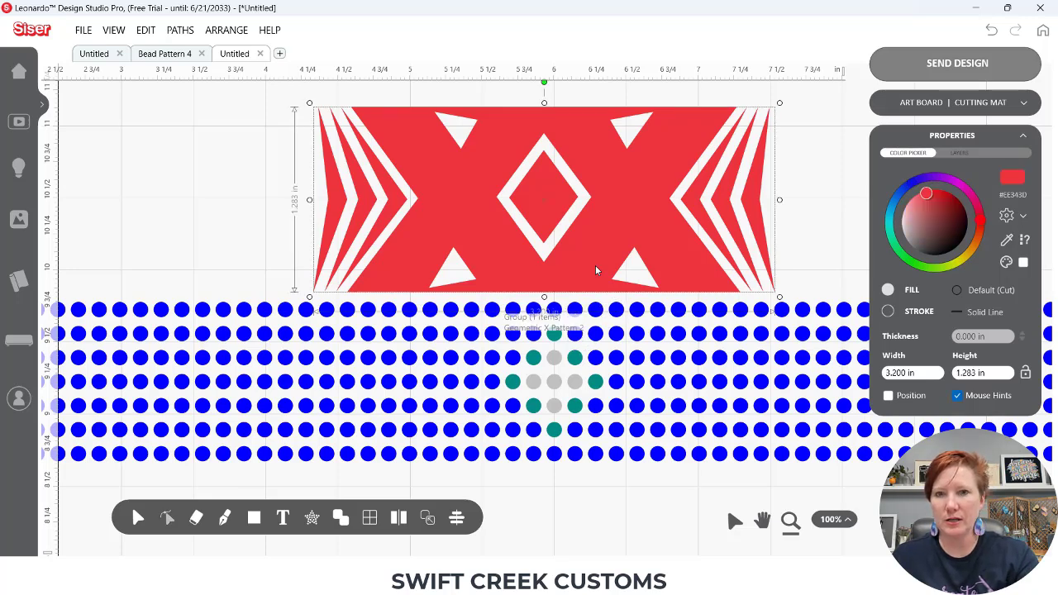
{"action": "key", "text": "shift+Up"}
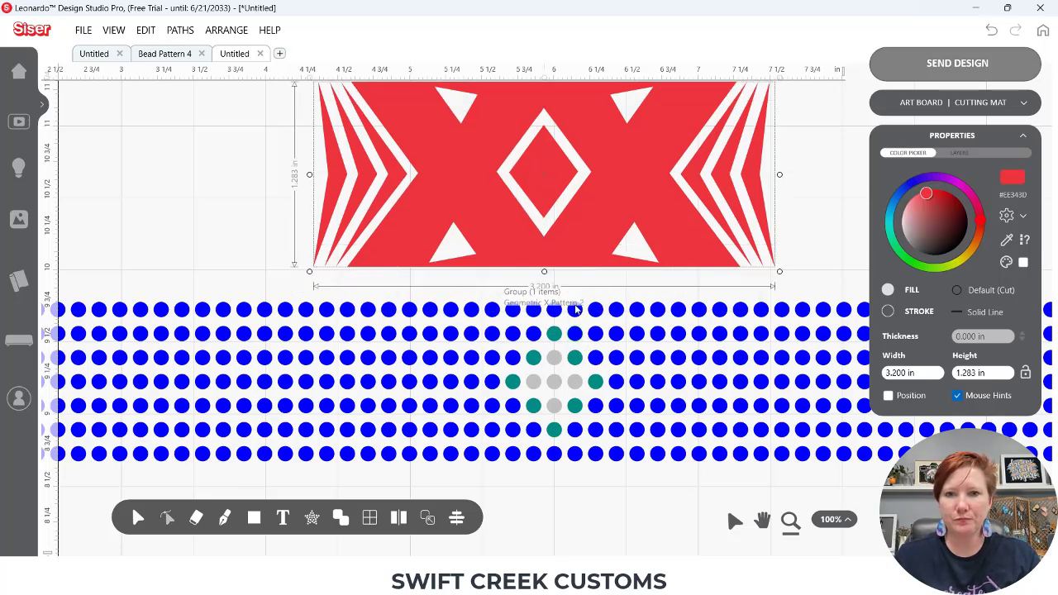
{"action": "left_click", "coordinate": [579, 297]}
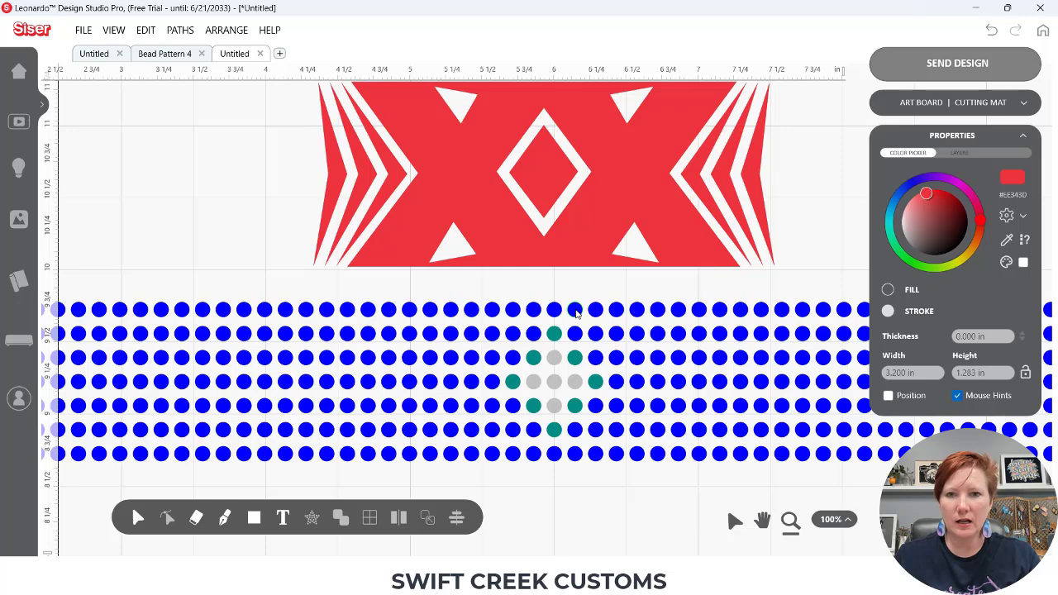
Step: Recolor three top-row and three second-row stones just right of the diamond's upper tip with hex color CA00CA
{"action": "left_click", "coordinate": [576, 310]}
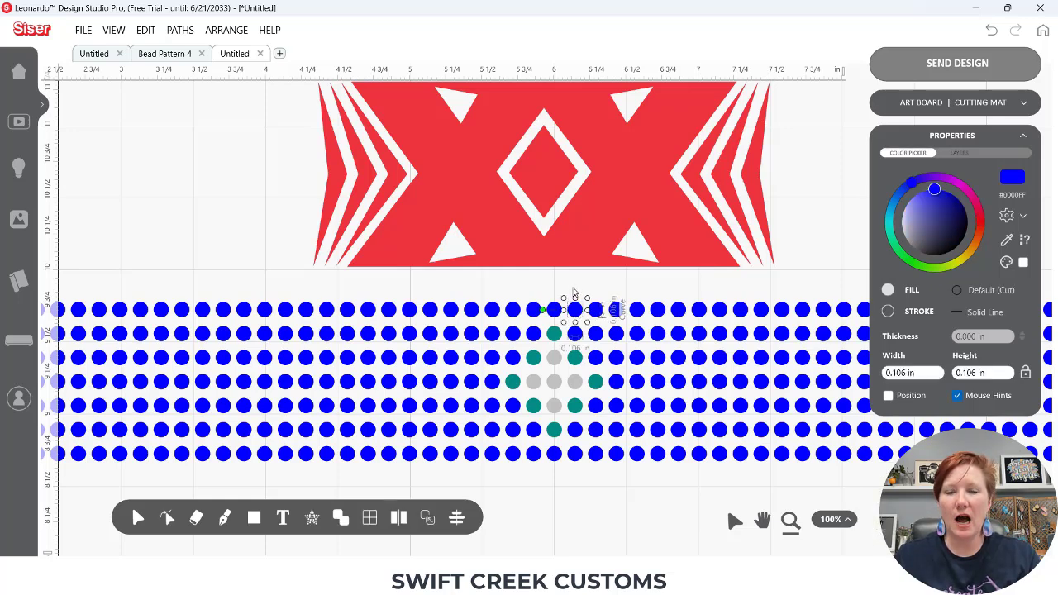
{"action": "left_click", "coordinate": [570, 287]}
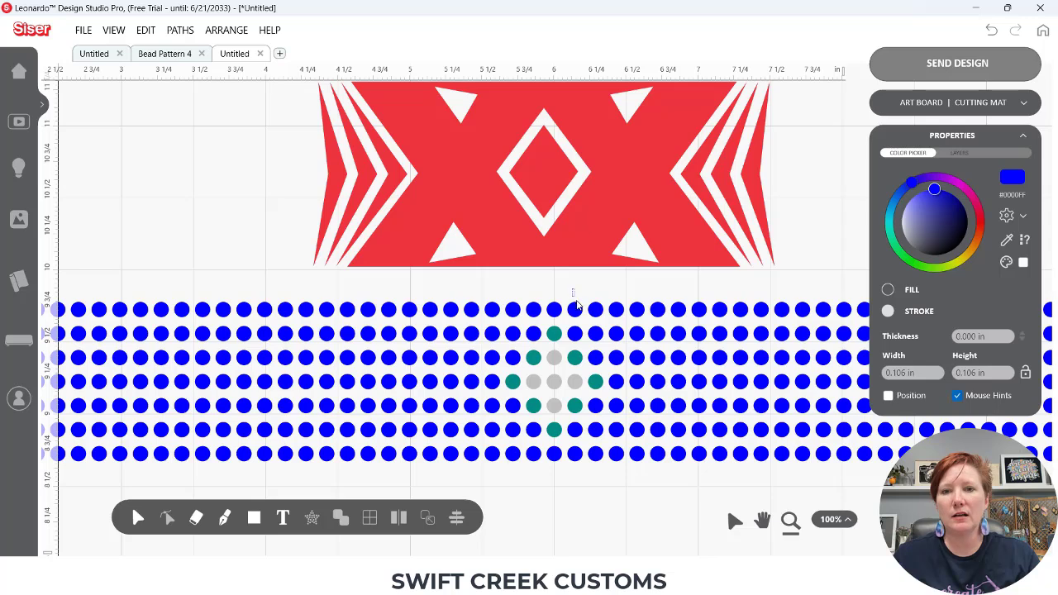
{"action": "left_click", "coordinate": [575, 309]}
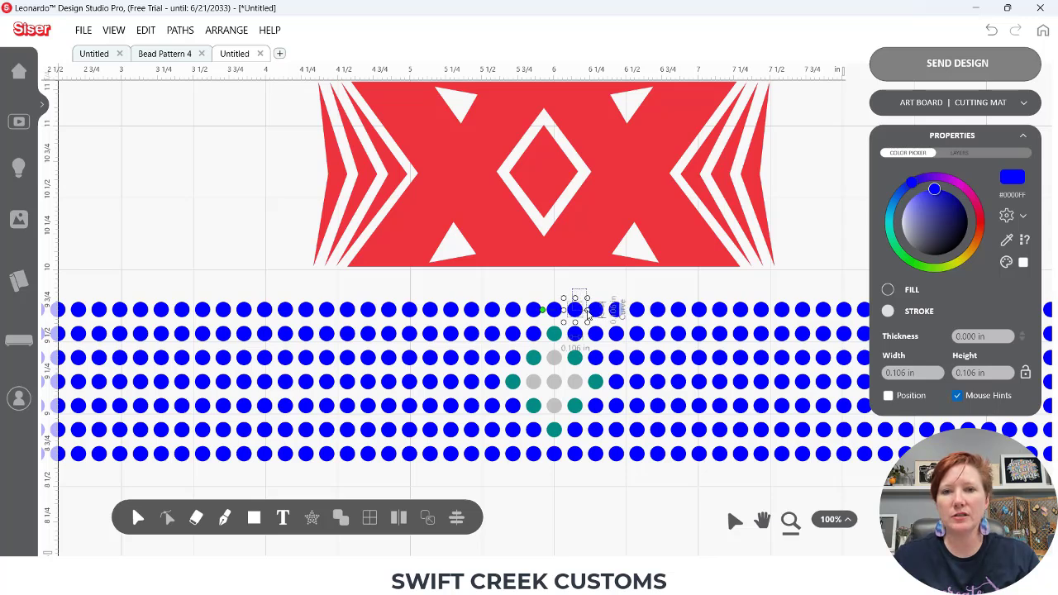
{"action": "left_click", "coordinate": [595, 309], "text": "shift"}
{"action": "left_click", "coordinate": [615, 309], "text": "shift"}
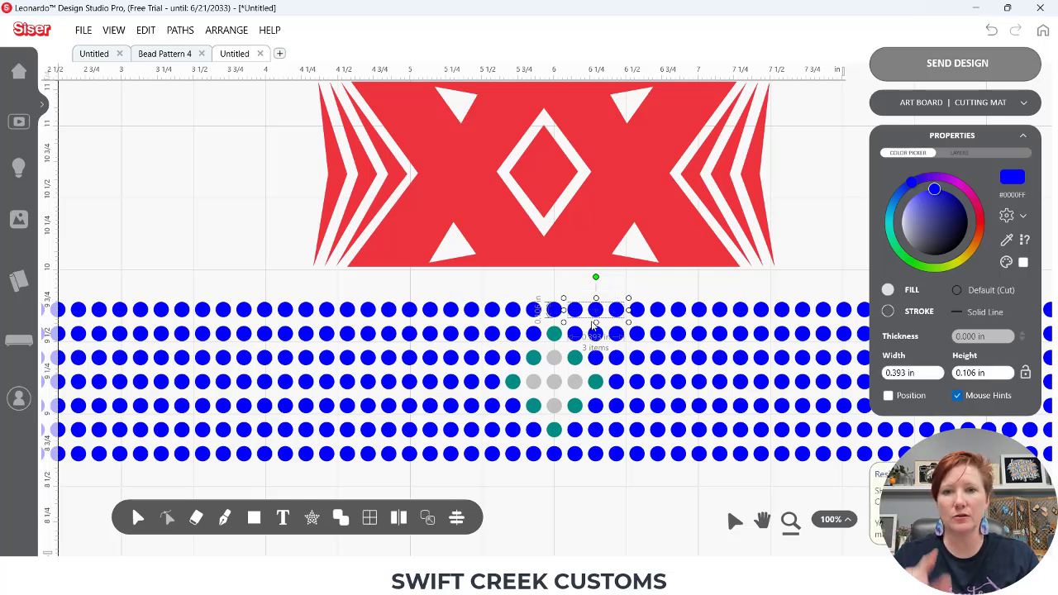
{"action": "left_click", "coordinate": [638, 334], "text": "shift"}
{"action": "left_click", "coordinate": [618, 334], "text": "shift"}
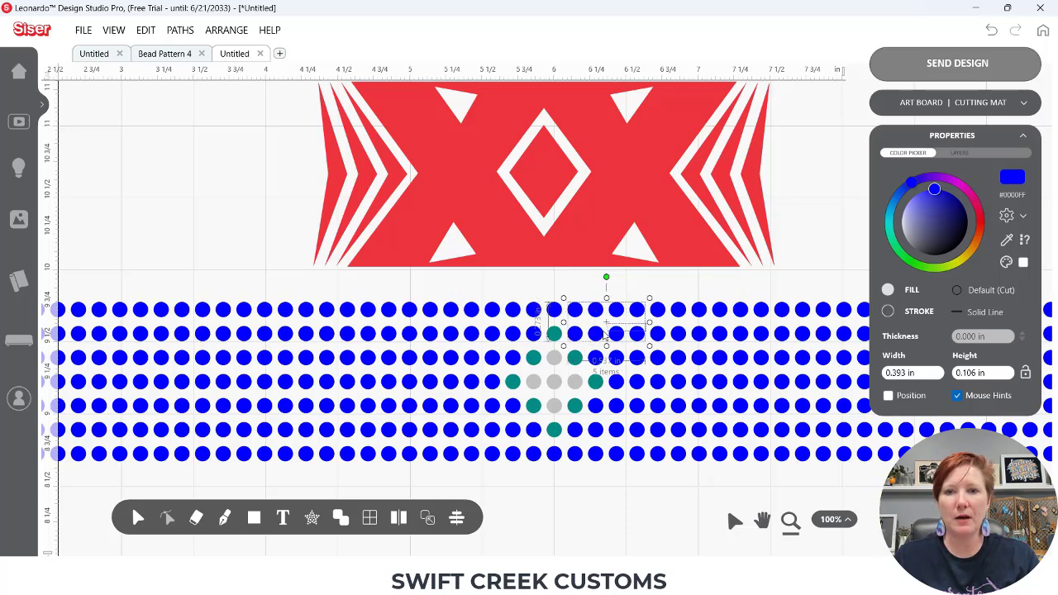
{"action": "left_click", "coordinate": [596, 335], "text": "shift"}
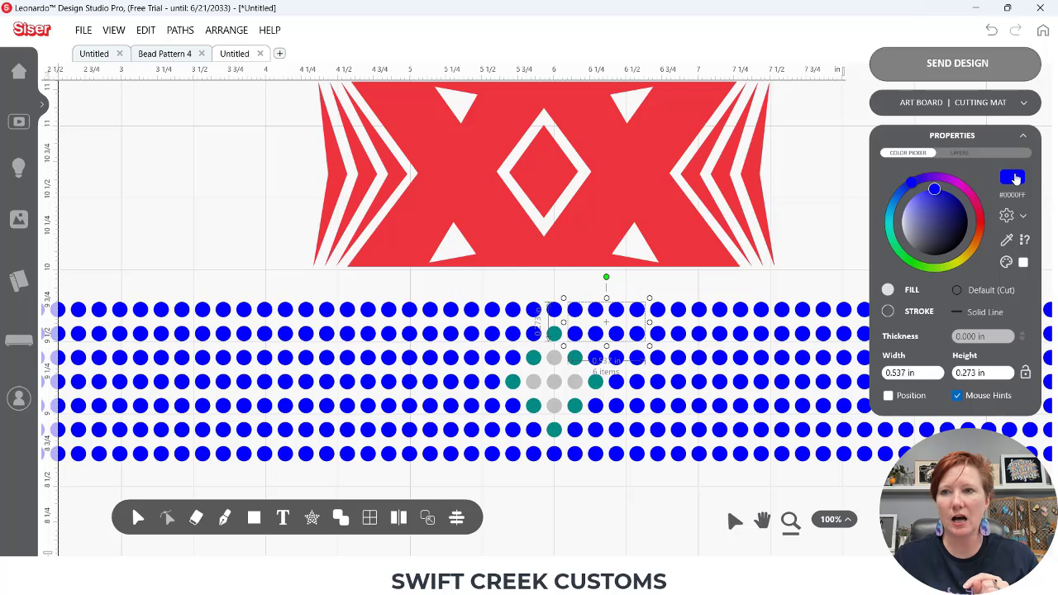
{"action": "left_click", "coordinate": [1012, 177]}
{"action": "left_click_drag", "start_coordinate": [650, 270], "coordinate": [590, 282]}
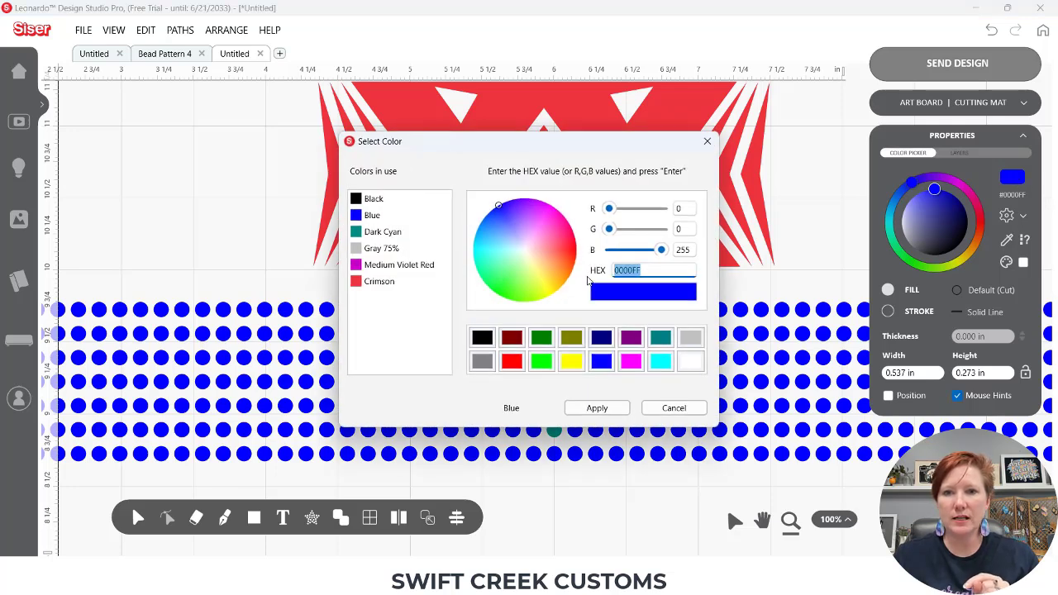
{"action": "type", "text": "CA00CA"}
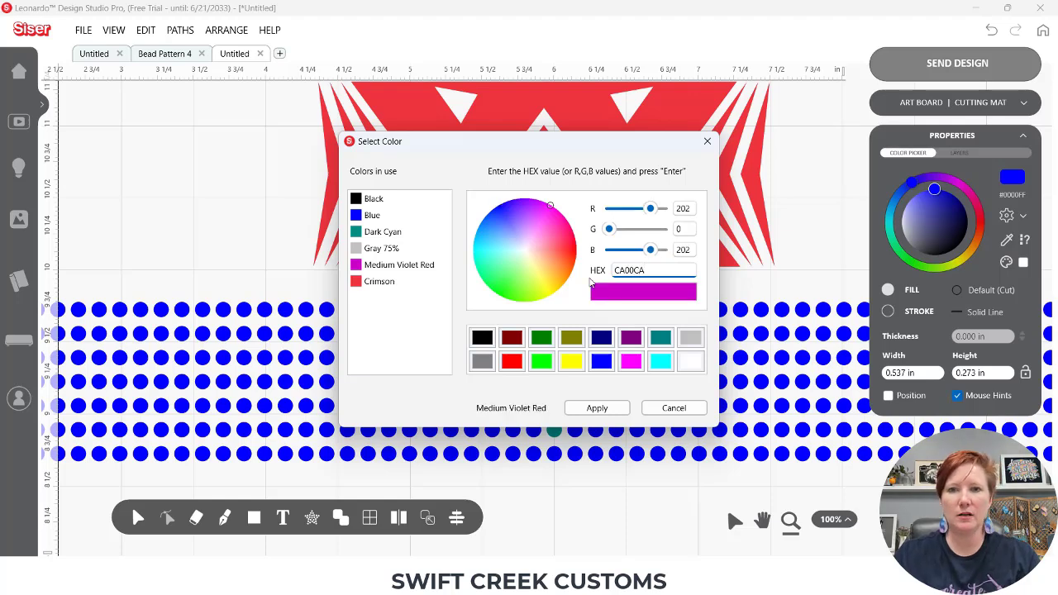
{"action": "left_click", "coordinate": [594, 408]}
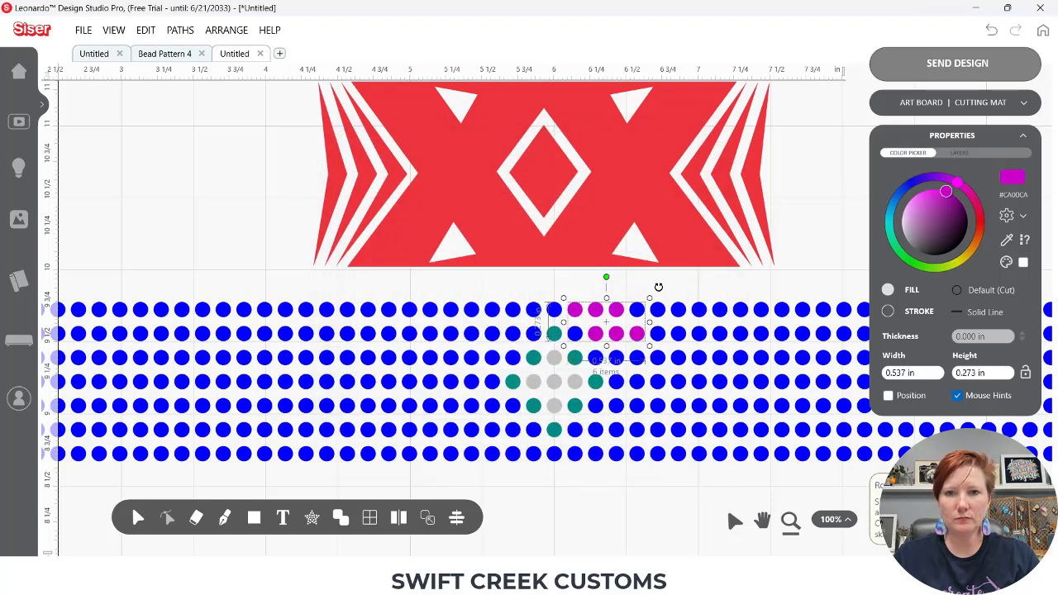
{"action": "left_click", "coordinate": [673, 288]}
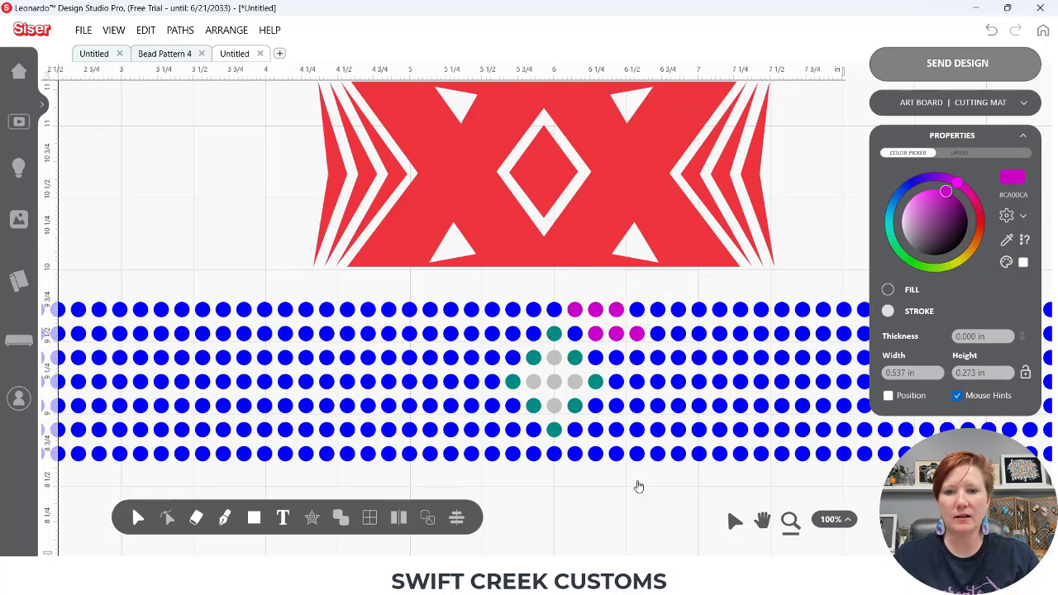
Step: Move the finished multicolored pattern group onto the mat directly beneath the blue strip and compare the two strips
{"action": "left_click_drag", "start_coordinate": [638, 486], "coordinate": [506, 418]}
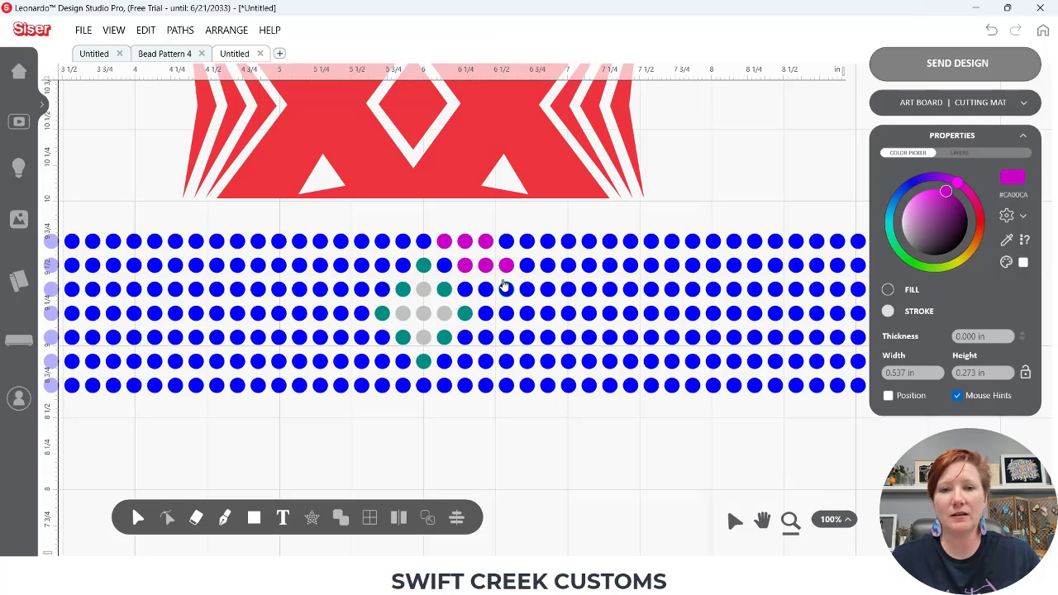
{"action": "left_click", "coordinate": [832, 520]}
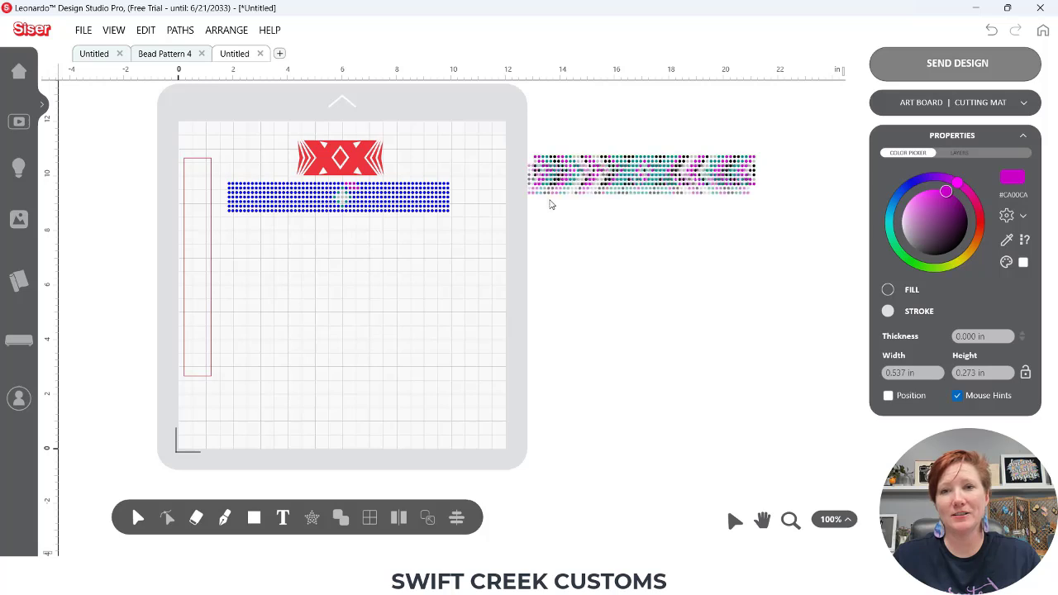
{"action": "left_click_drag", "start_coordinate": [552, 204], "coordinate": [329, 239]}
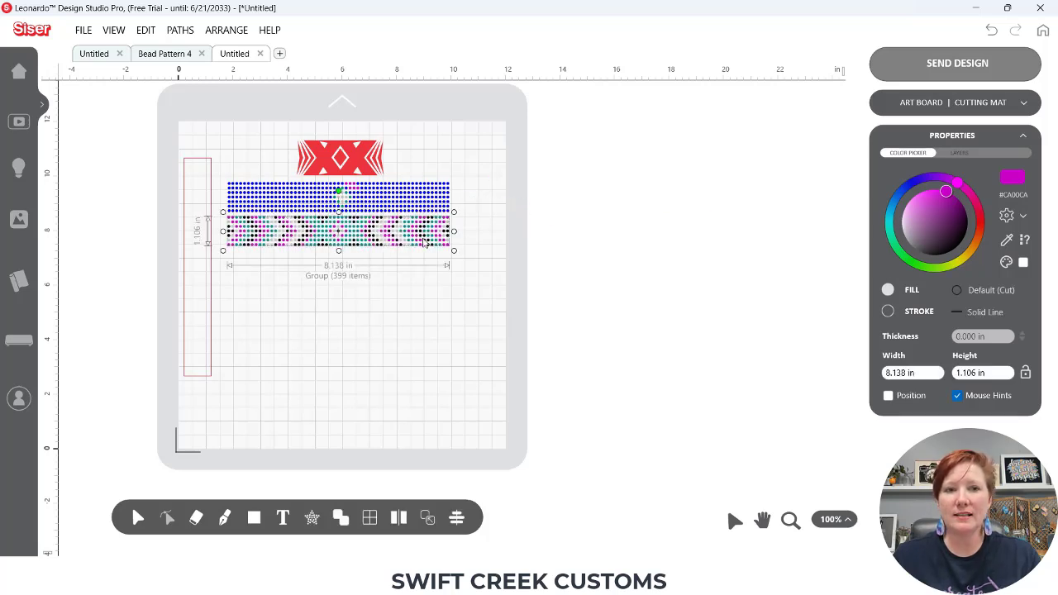
{"action": "left_click", "coordinate": [789, 520]}
{"action": "left_click_drag", "start_coordinate": [229, 156], "coordinate": [509, 302]}
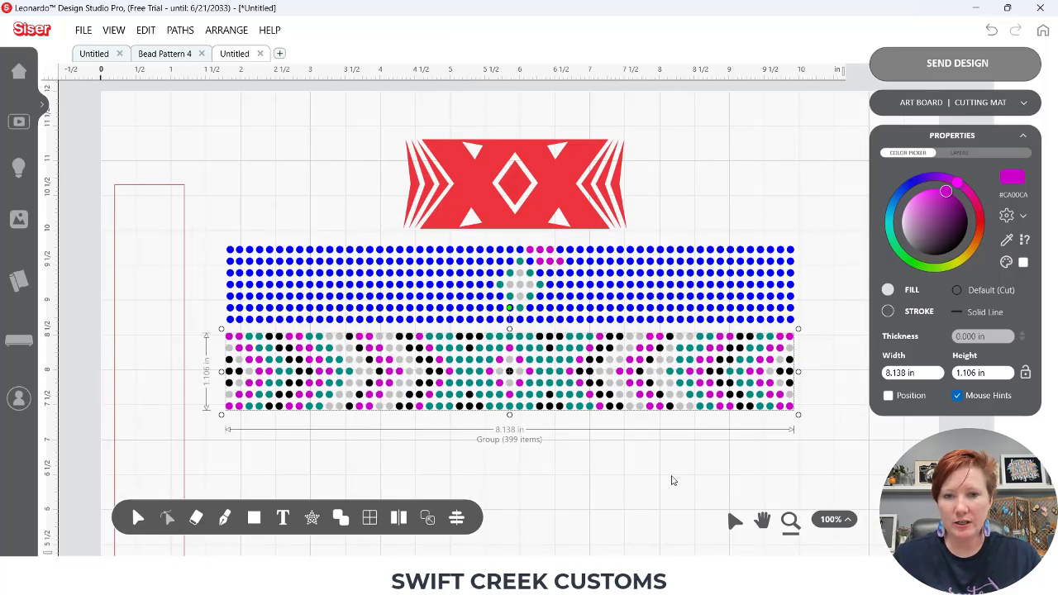
{"action": "left_click", "coordinate": [791, 517]}
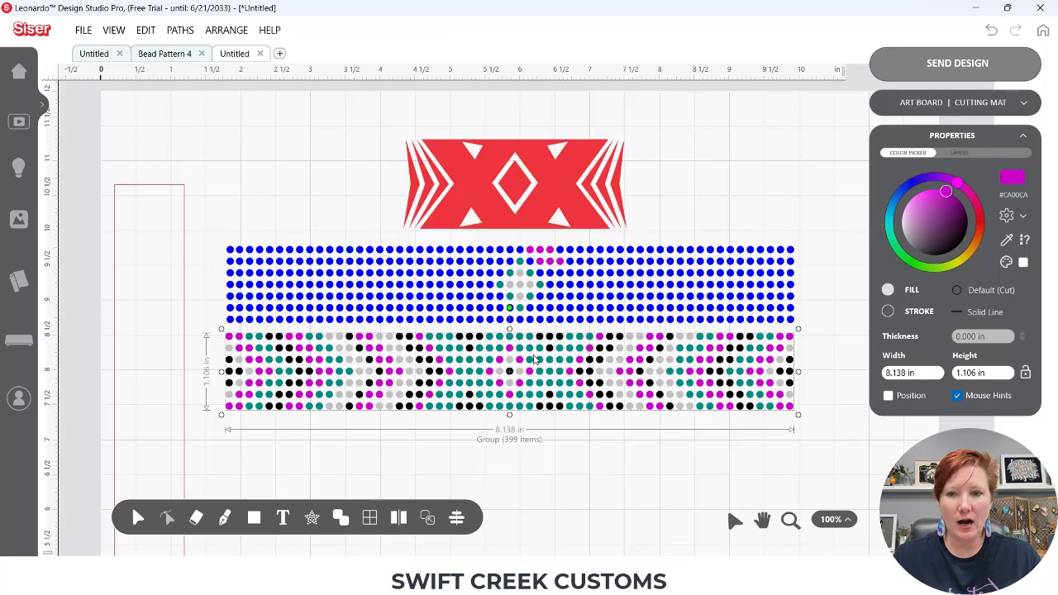
{"action": "left_click", "coordinate": [790, 520]}
{"action": "left_click_drag", "start_coordinate": [205, 133], "coordinate": [818, 446]}
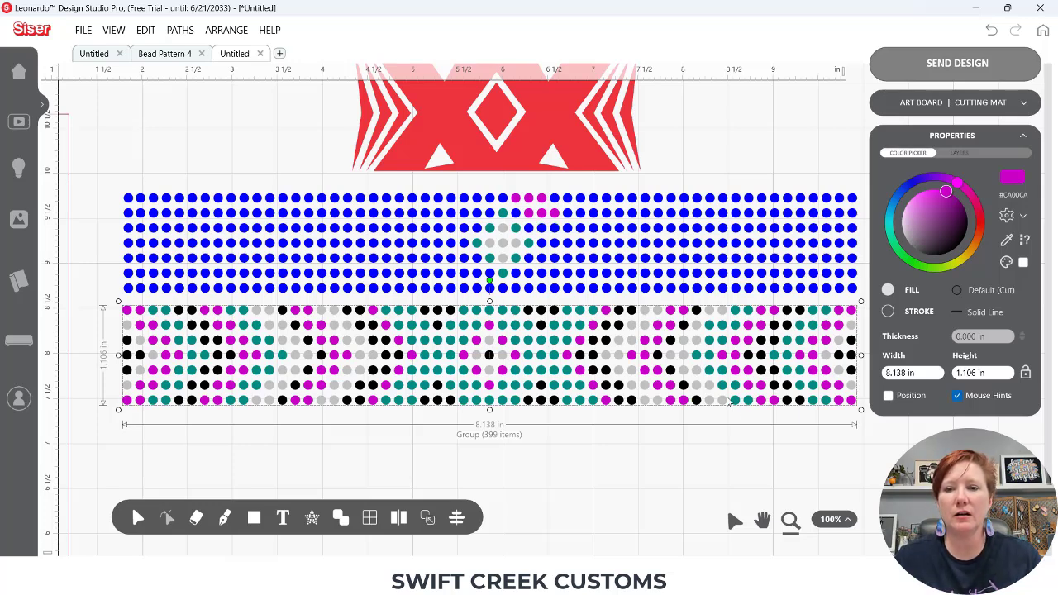
{"action": "left_click", "coordinate": [789, 523]}
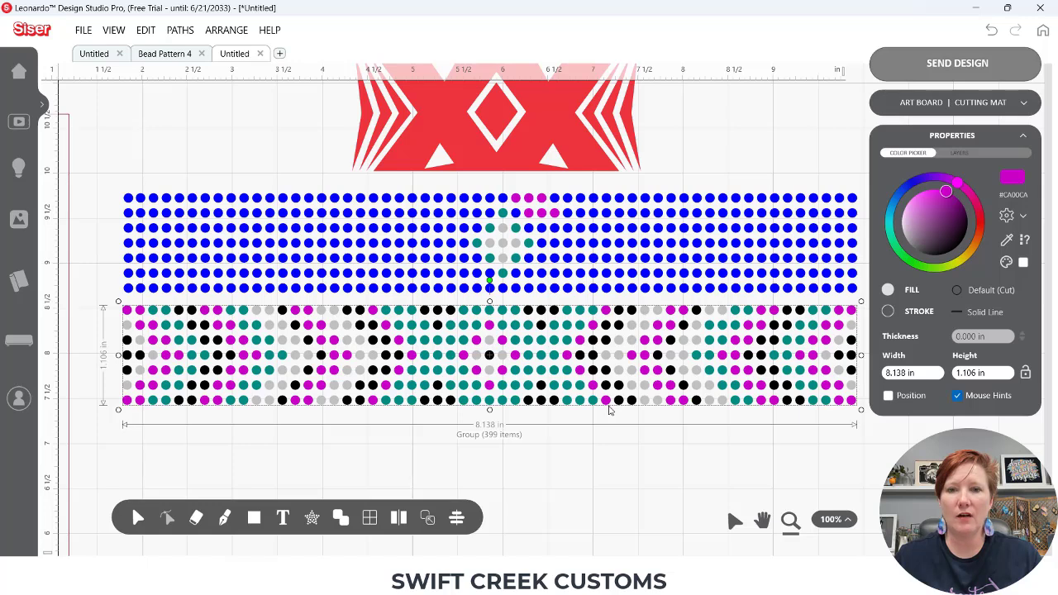
{"action": "key", "text": "ctrl"}
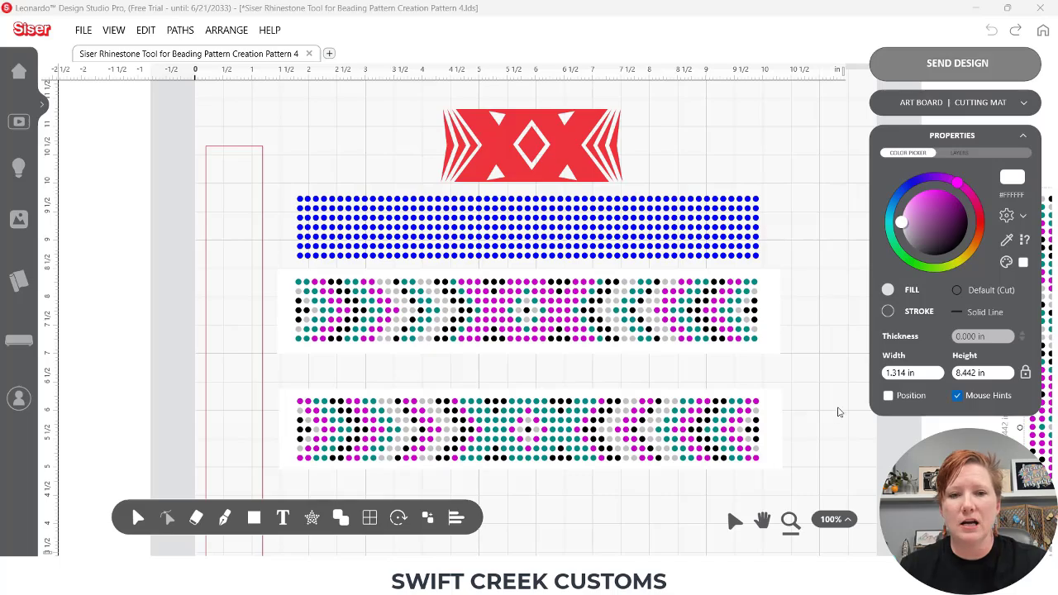
Step: Show the dark mat to check the white backing rectangles behind the two horizontal bead patterns
{"action": "left_click_drag", "start_coordinate": [839, 411], "coordinate": [718, 352]}
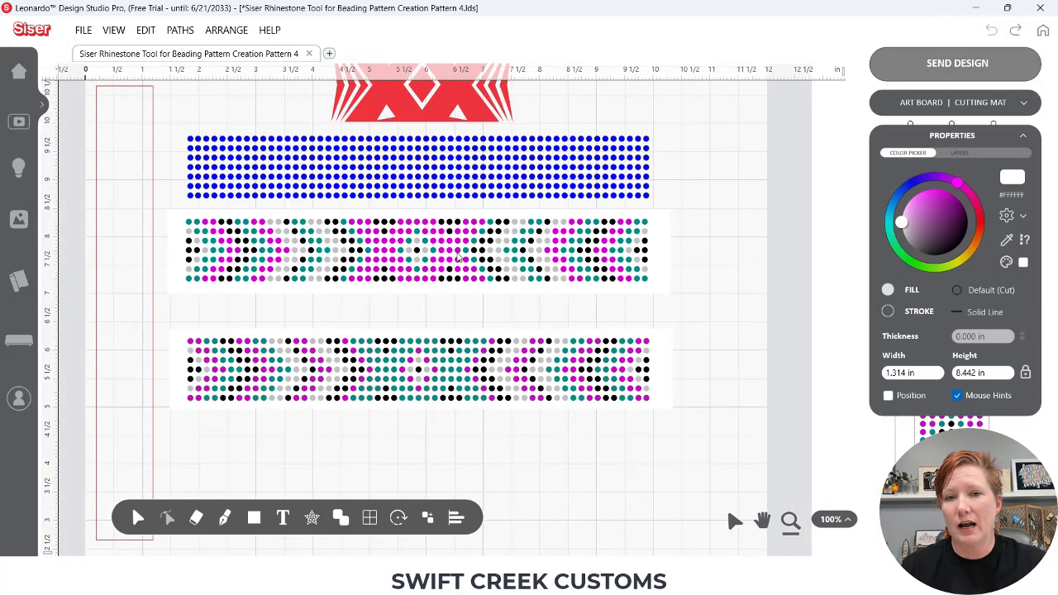
{"action": "left_click", "coordinate": [460, 380]}
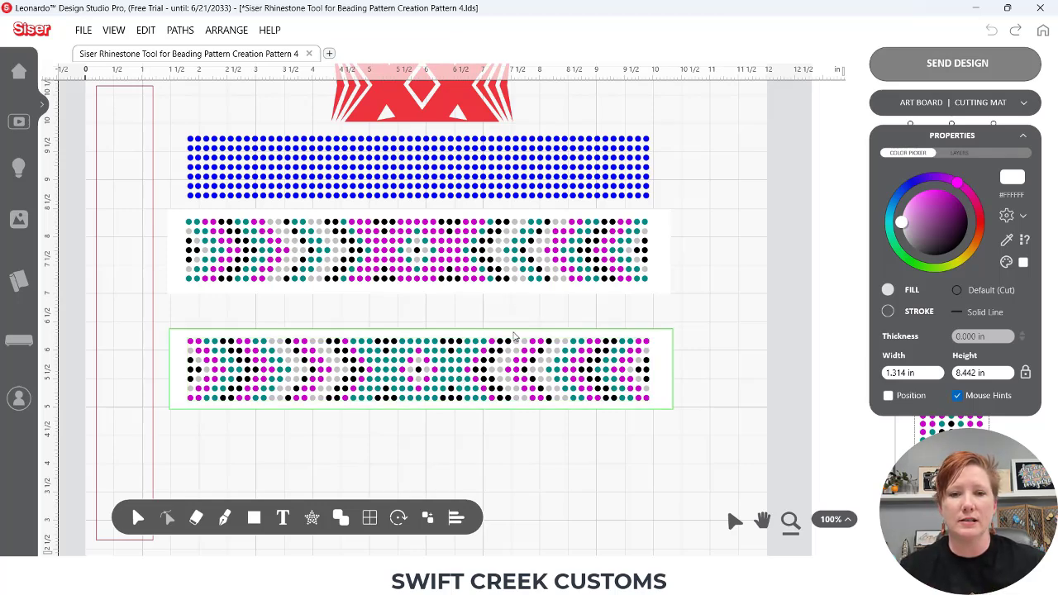
{"action": "left_click", "coordinate": [500, 355]}
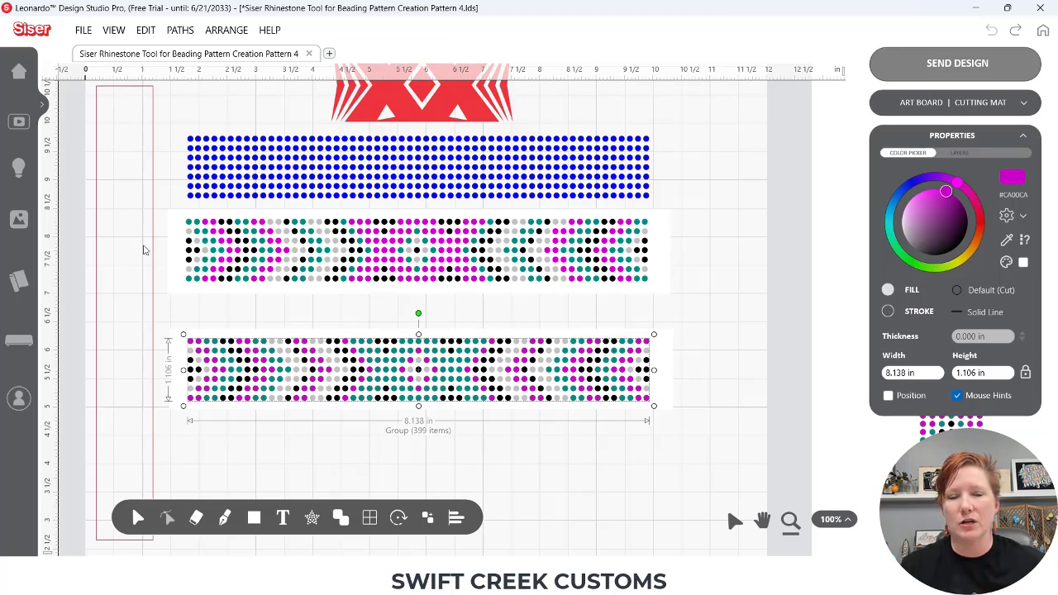
{"action": "left_click", "coordinate": [114, 32]}
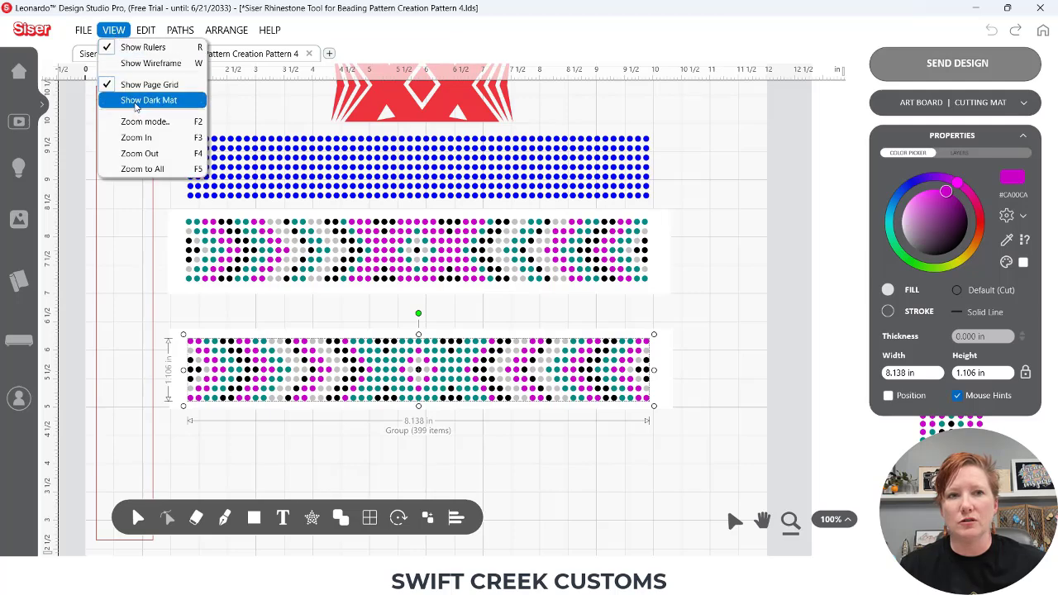
{"action": "left_click", "coordinate": [136, 103]}
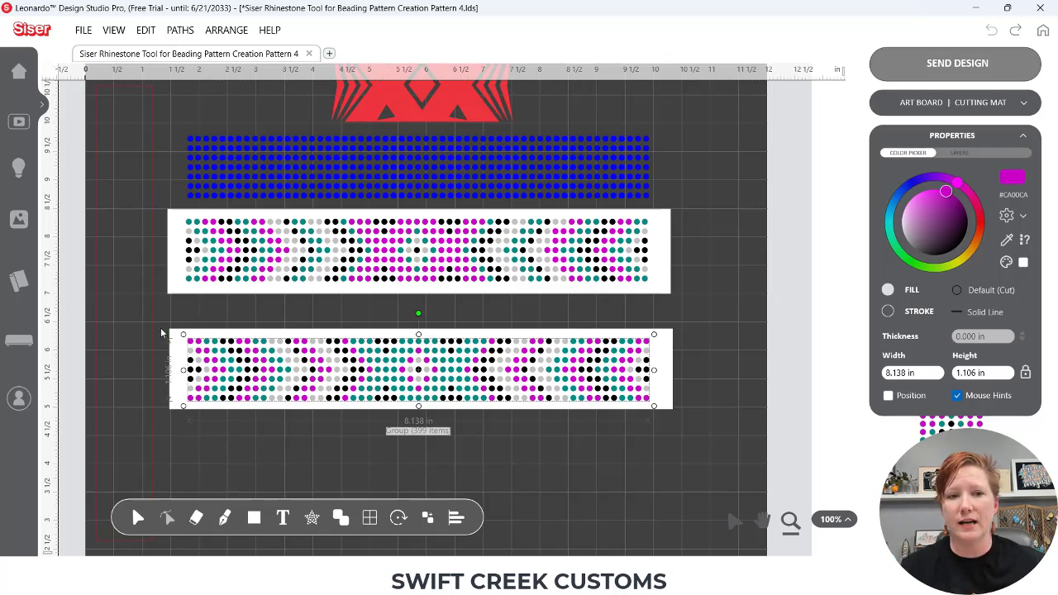
{"action": "left_click", "coordinate": [724, 339]}
Step: Move the vertical bead pattern together with its white backing onto the dark mat, beside the horizontal strips
{"action": "left_click_drag", "start_coordinate": [724, 339], "coordinate": [633, 335]}
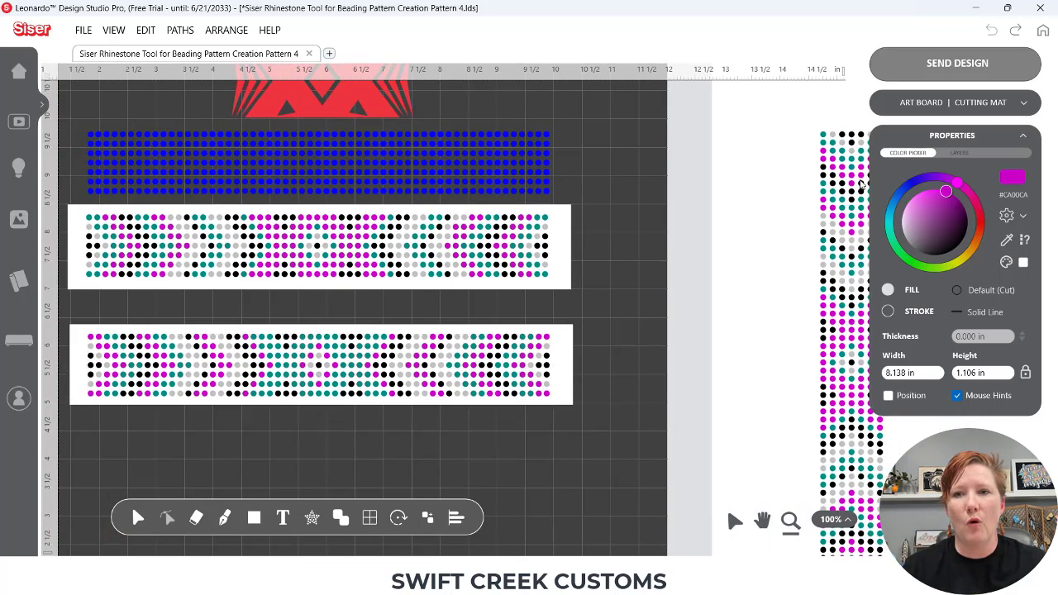
{"action": "left_click_drag", "start_coordinate": [782, 112], "coordinate": [877, 261]}
{"action": "left_click_drag", "start_coordinate": [845, 260], "coordinate": [607, 246]}
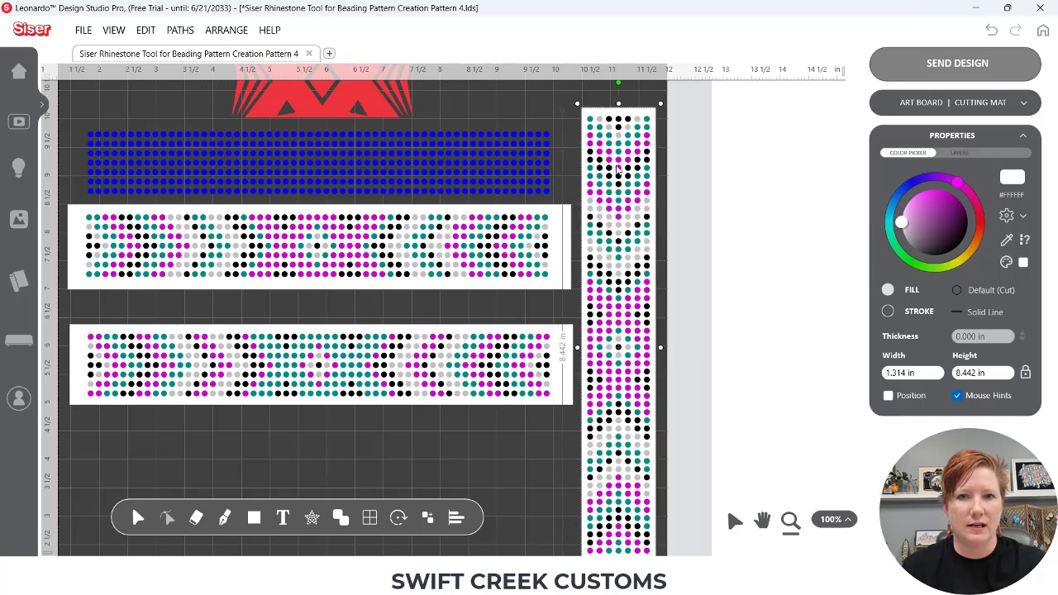
{"action": "left_click_drag", "start_coordinate": [596, 89], "coordinate": [692, 218]}
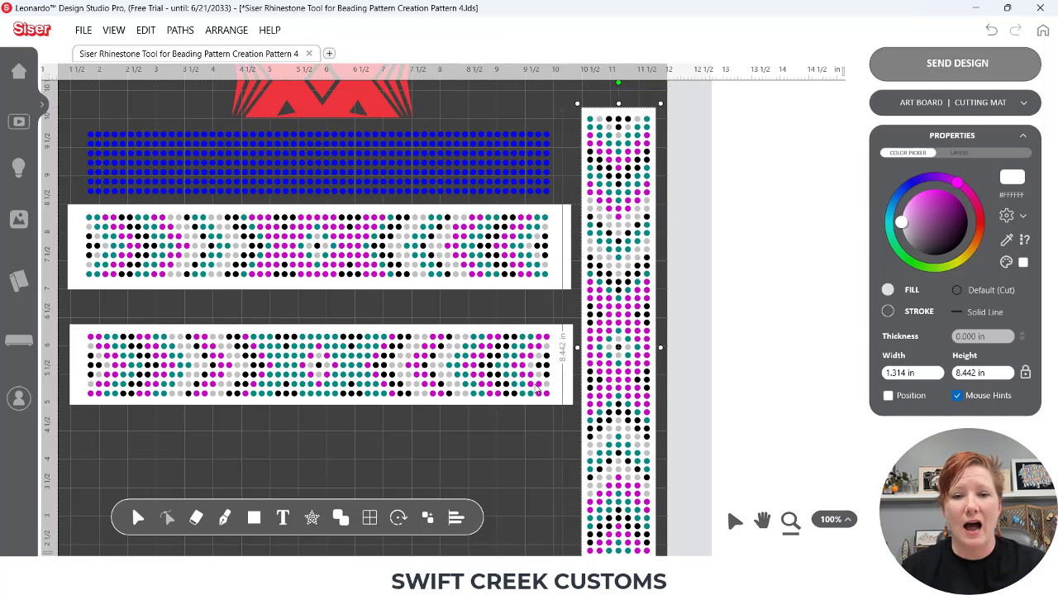
{"action": "left_click", "coordinate": [454, 513]}
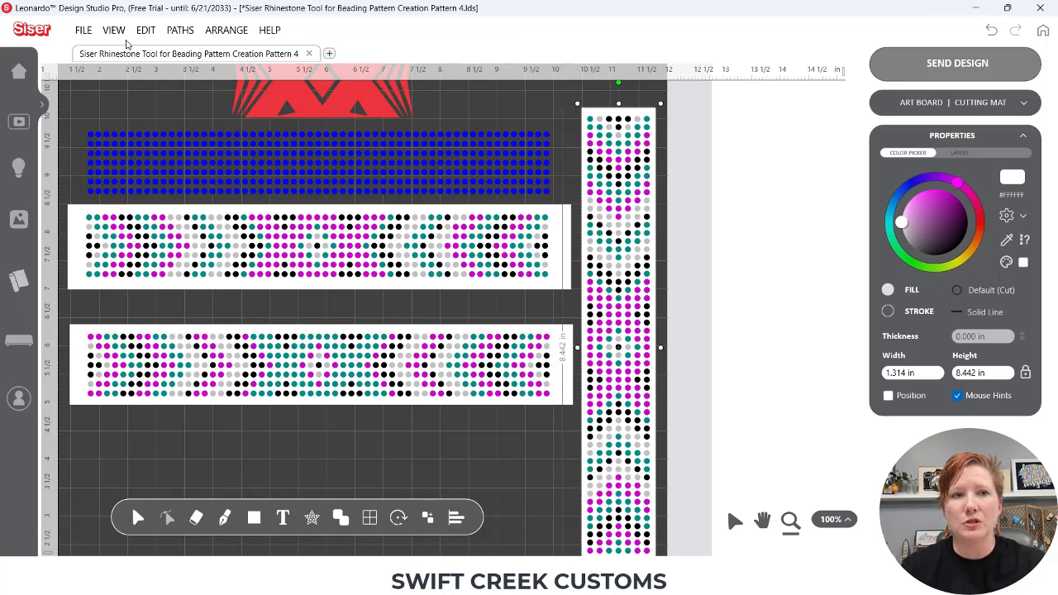
Step: Start exporting only the selected vertical pattern artwork as a PNG image, continuing to the choice of file name and folder
{"action": "left_click", "coordinate": [83, 30]}
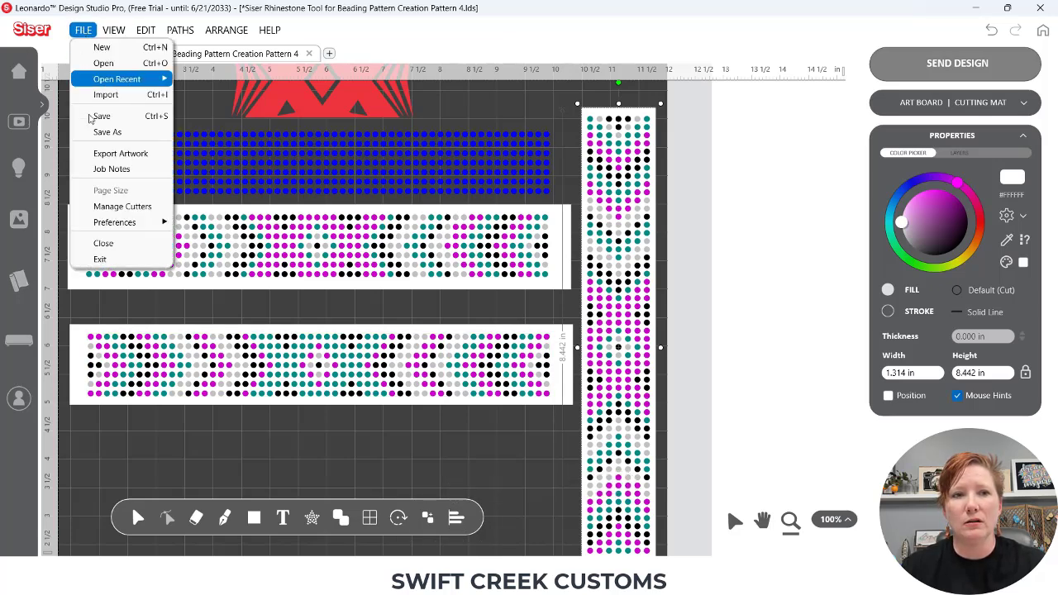
{"action": "left_click", "coordinate": [105, 154]}
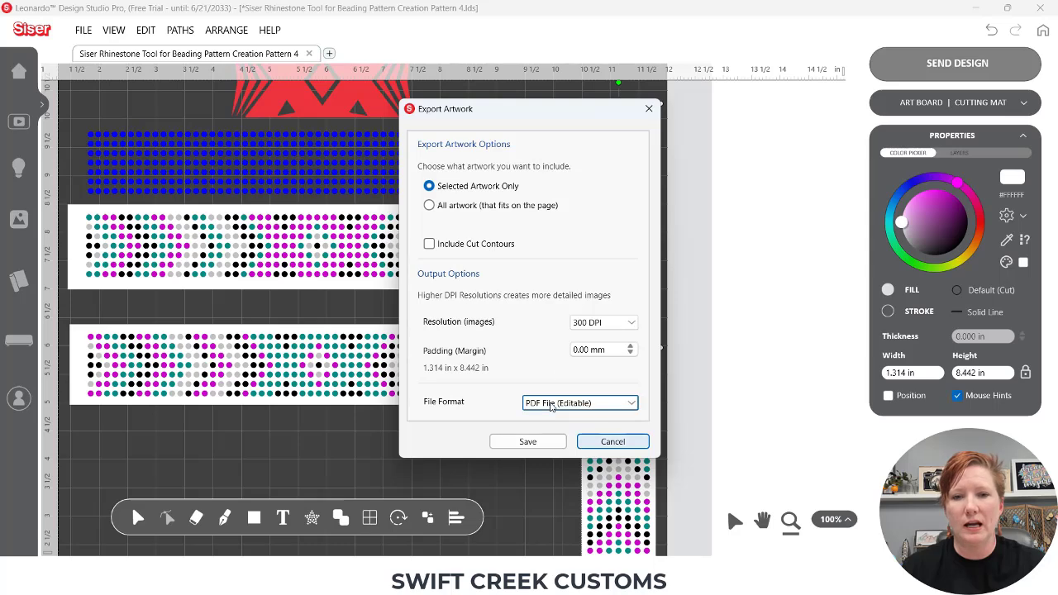
{"action": "left_click", "coordinate": [553, 403]}
{"action": "left_click", "coordinate": [551, 458]}
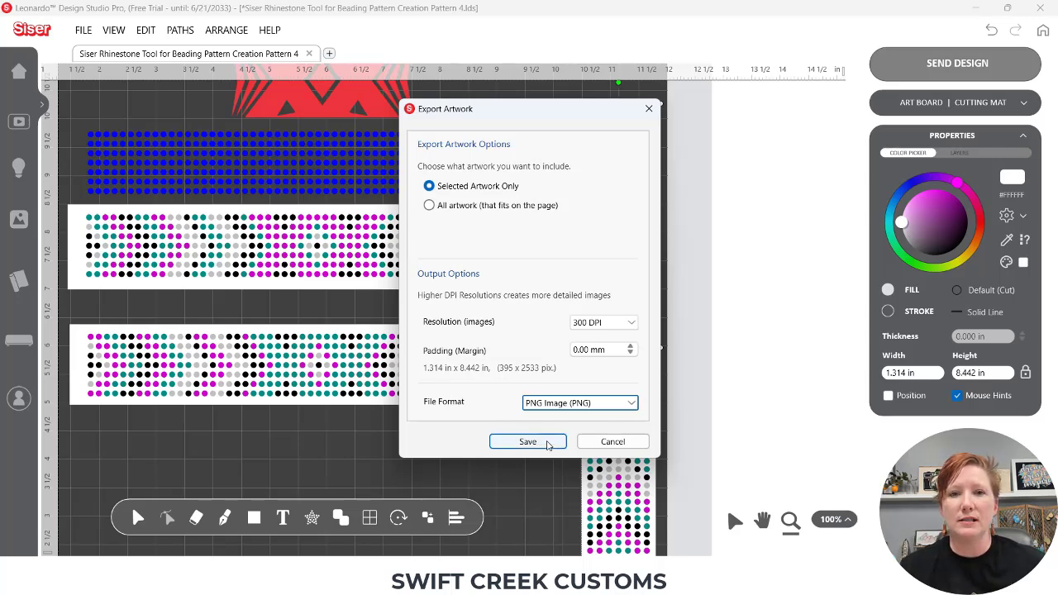
{"action": "left_click", "coordinate": [548, 443]}
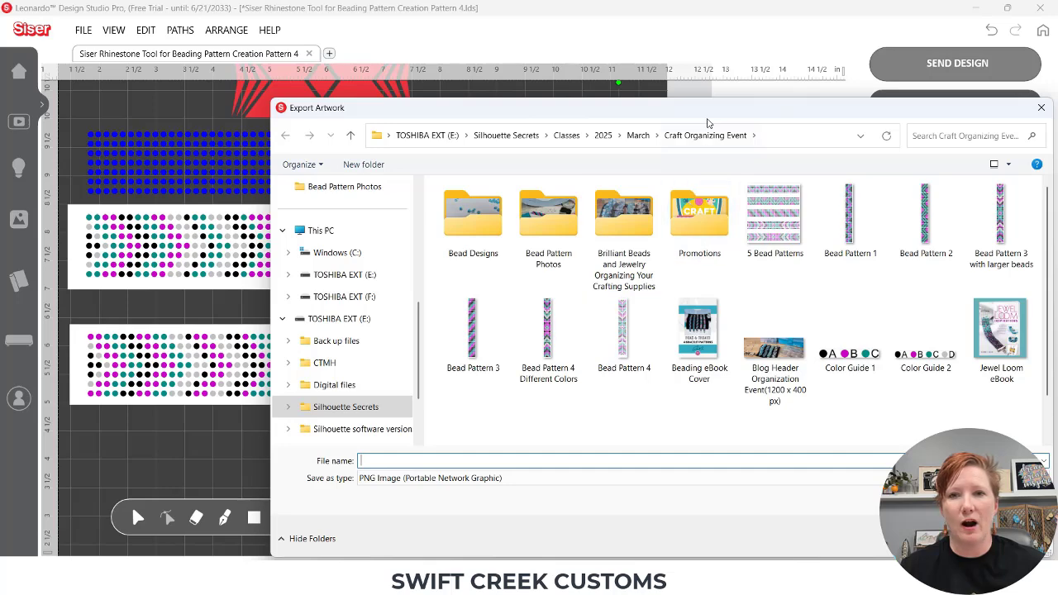
{"action": "left_click_drag", "start_coordinate": [710, 111], "coordinate": [571, 55]}
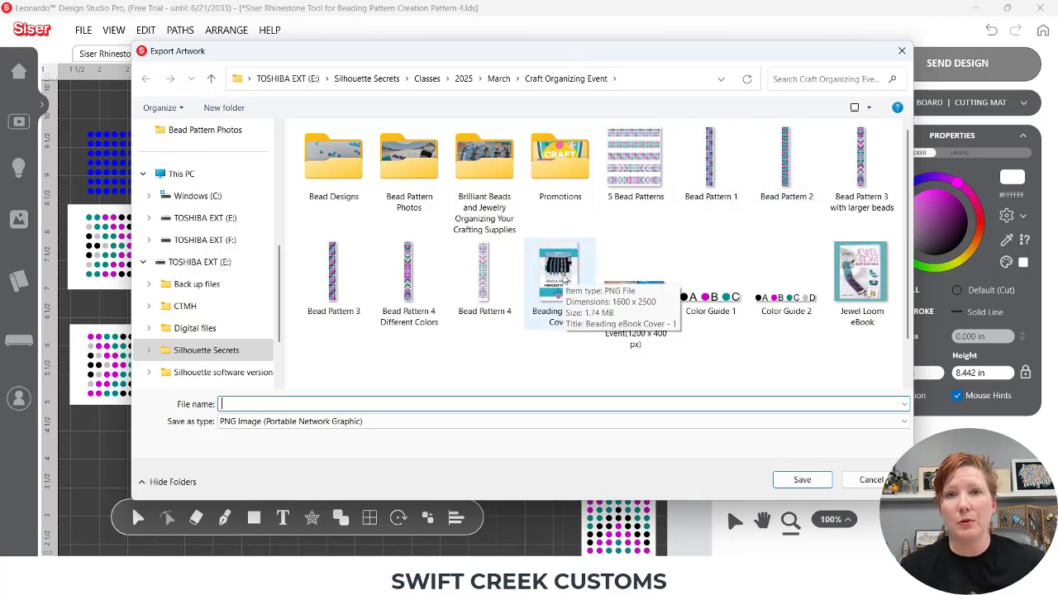
Step: Switch to the Bead & Create Patterns PDF and examine the Bead Pattern #4 page and its Alternate Colors page
{"action": "mouse_move", "coordinate": [784, 576]}
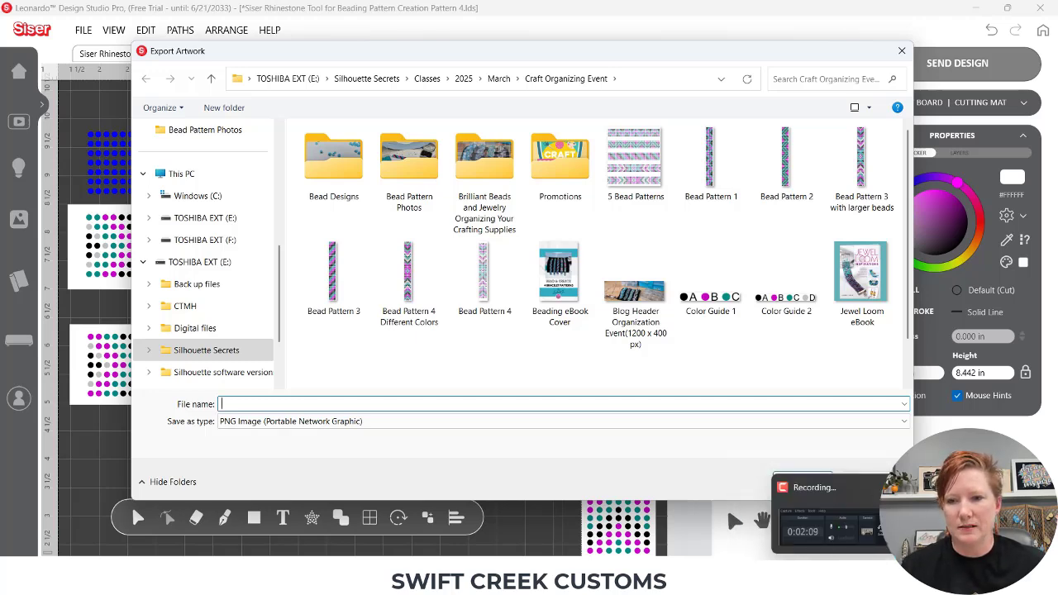
{"action": "left_click", "coordinate": [811, 576]}
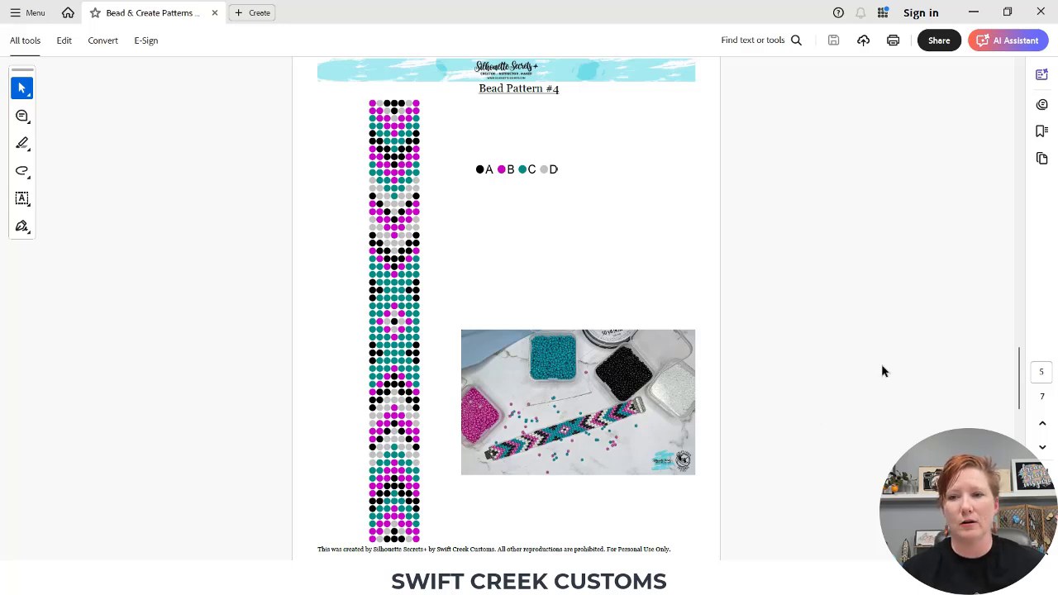
{"action": "left_click", "coordinate": [1043, 450]}
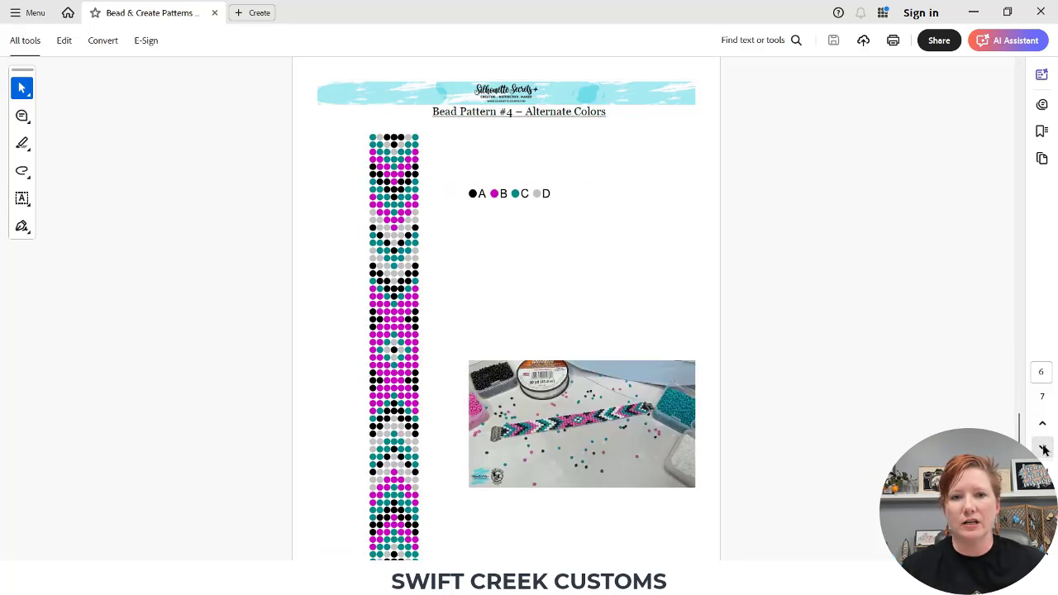
{"action": "left_click_drag", "start_coordinate": [1022, 431], "coordinate": [1021, 438]}
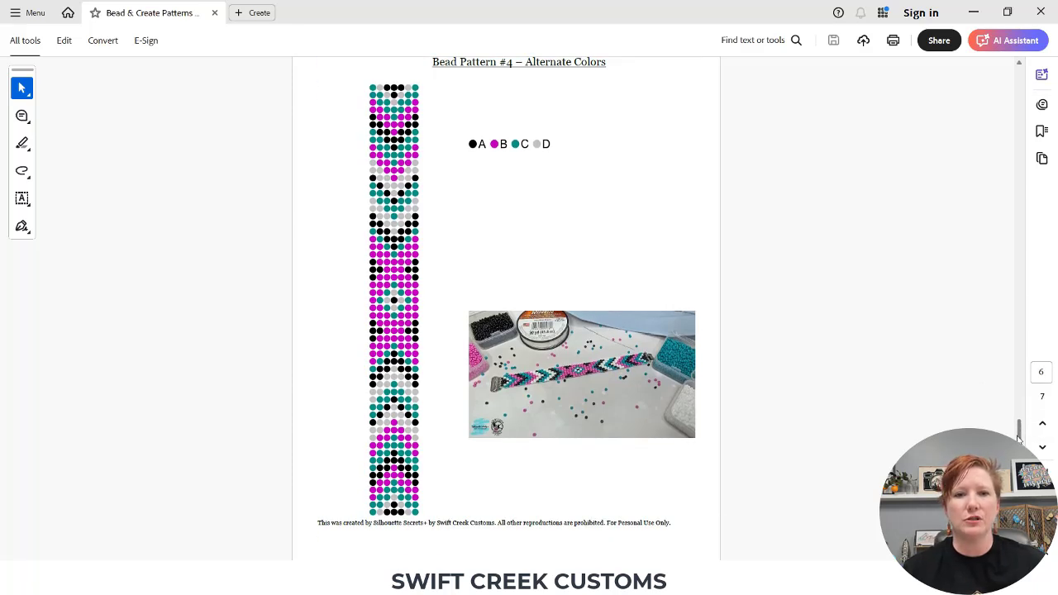